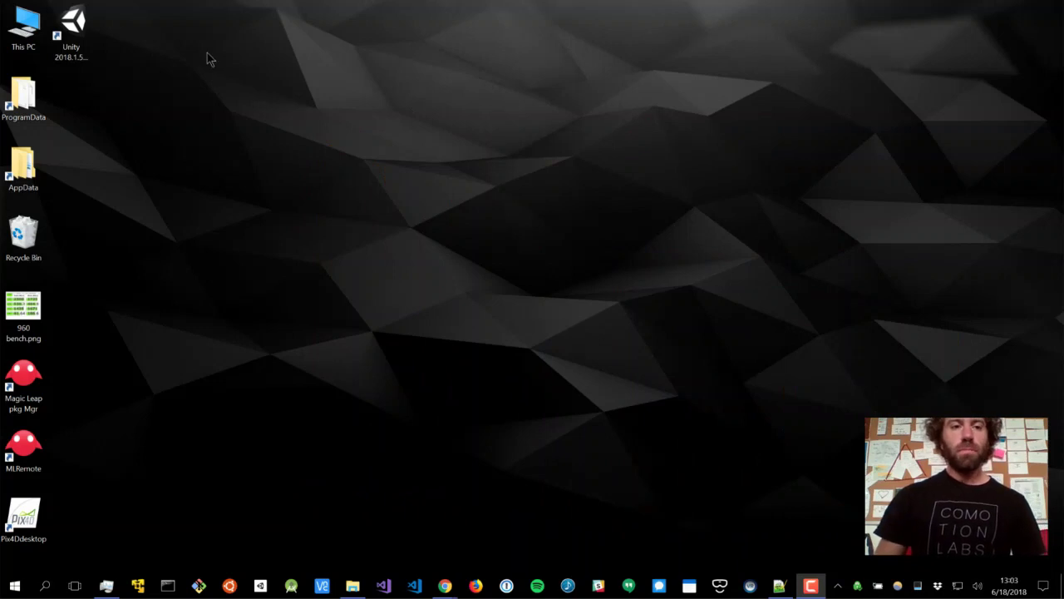
Step: Launch Unity 2018.1.5 and create a new project named AR Core Intro with the 3D template in the default location
double_click(90, 55)
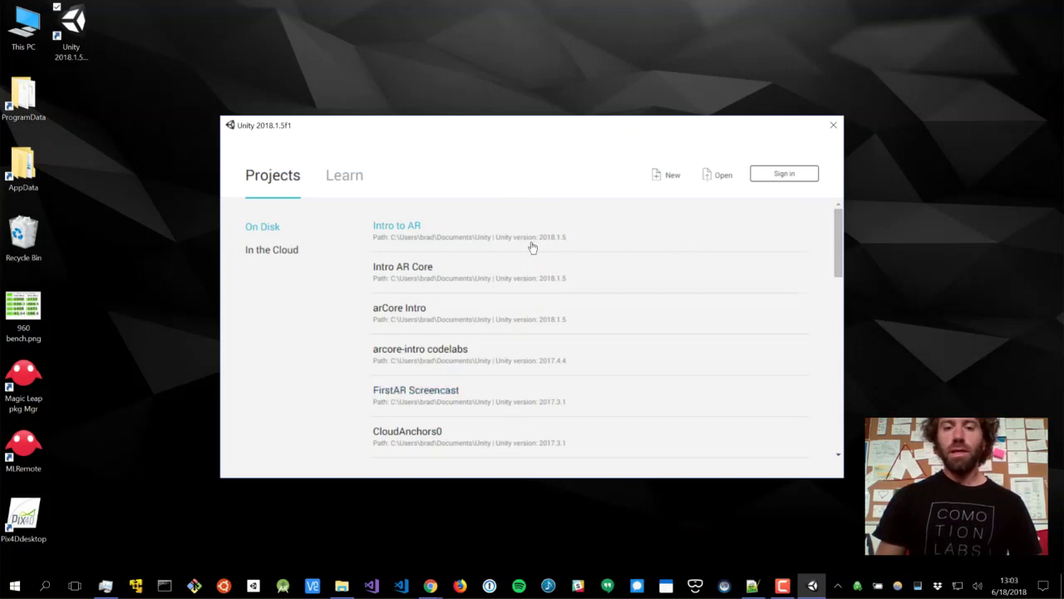
click(654, 179)
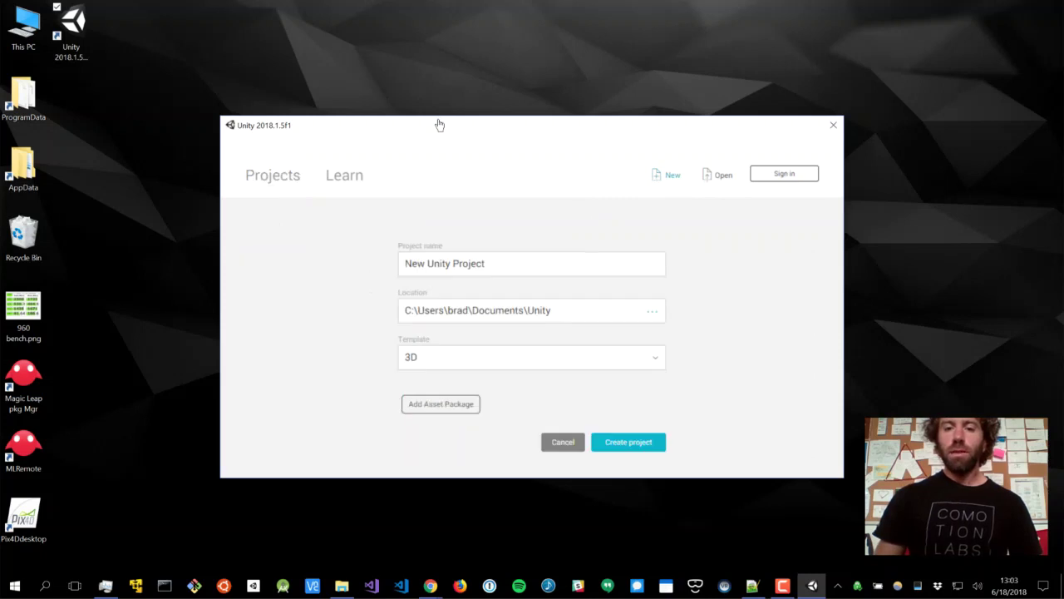
drag(513, 263, 356, 240)
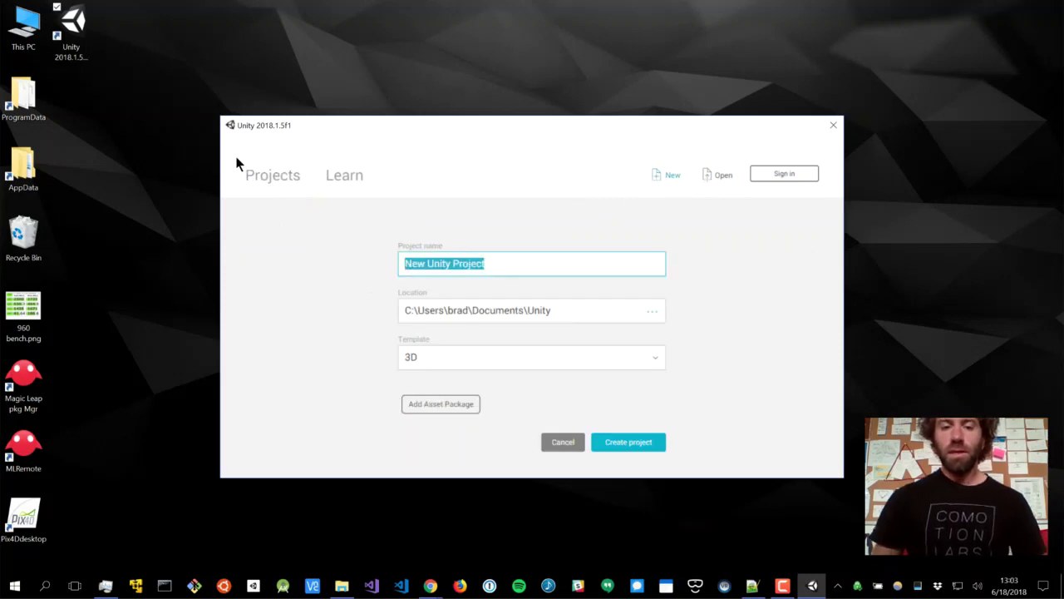
text(AR)
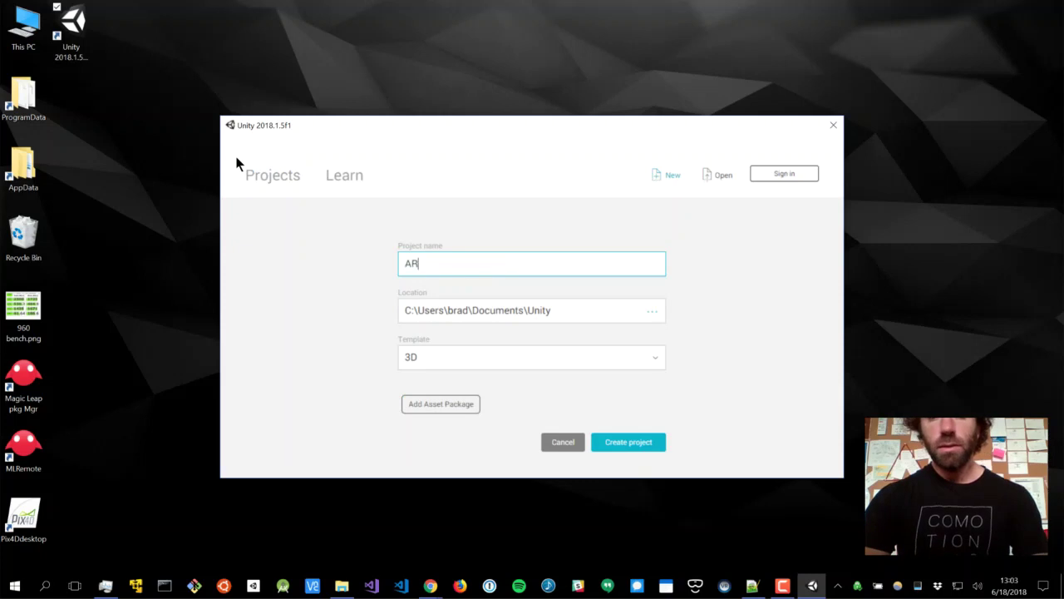
text( Core Intro)
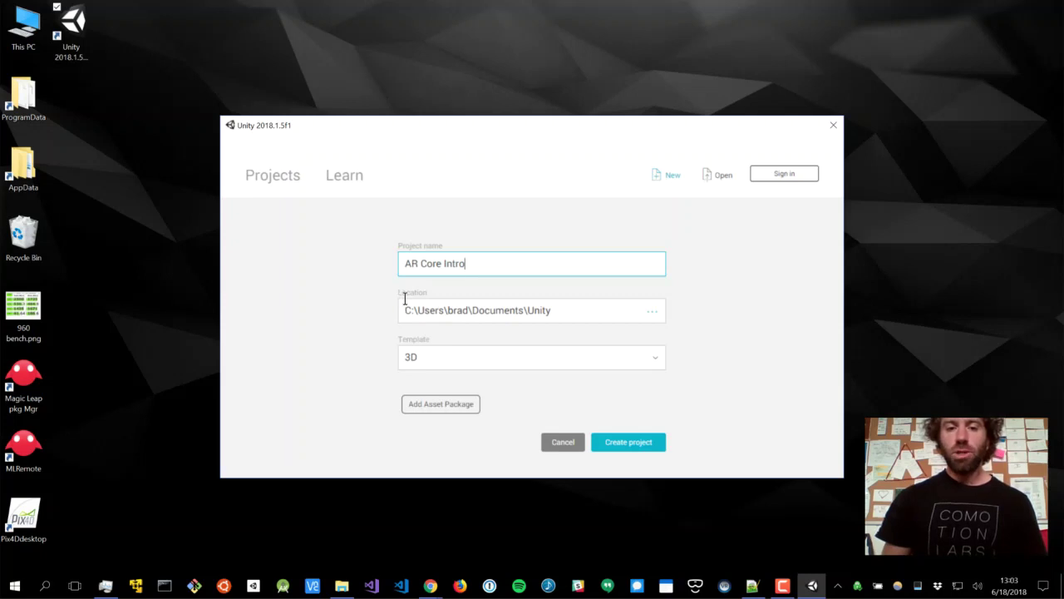
click(552, 311)
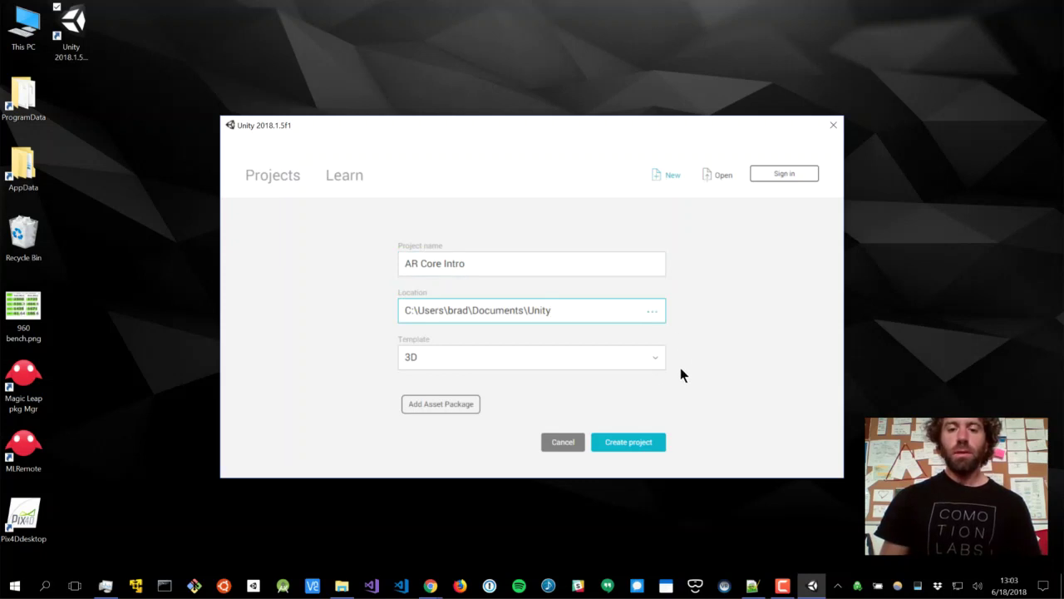
click(628, 438)
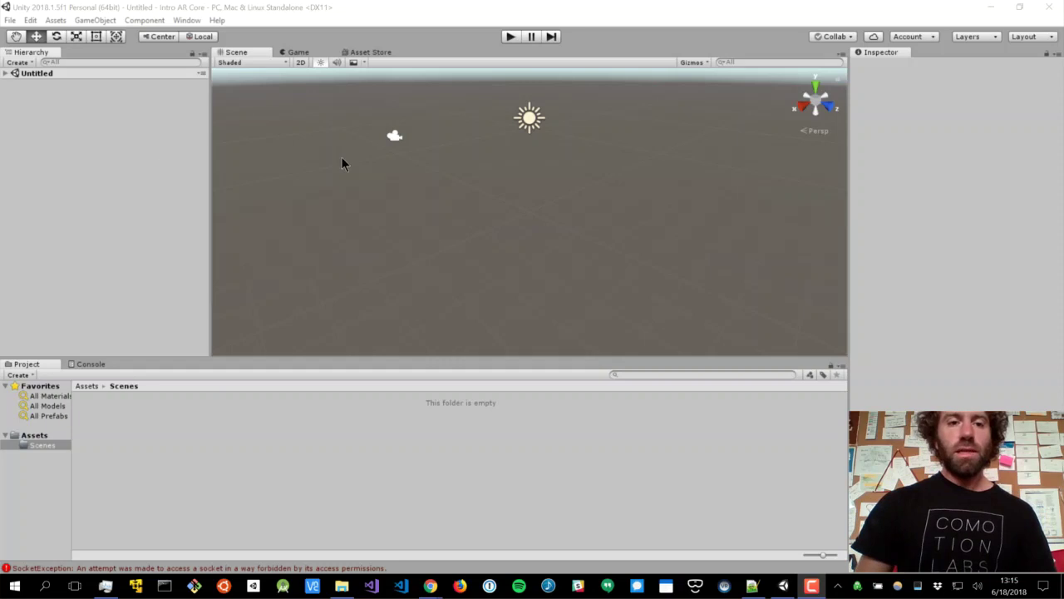
Step: Delete the Main Camera and Directional Light from the untitled scene
click(5, 74)
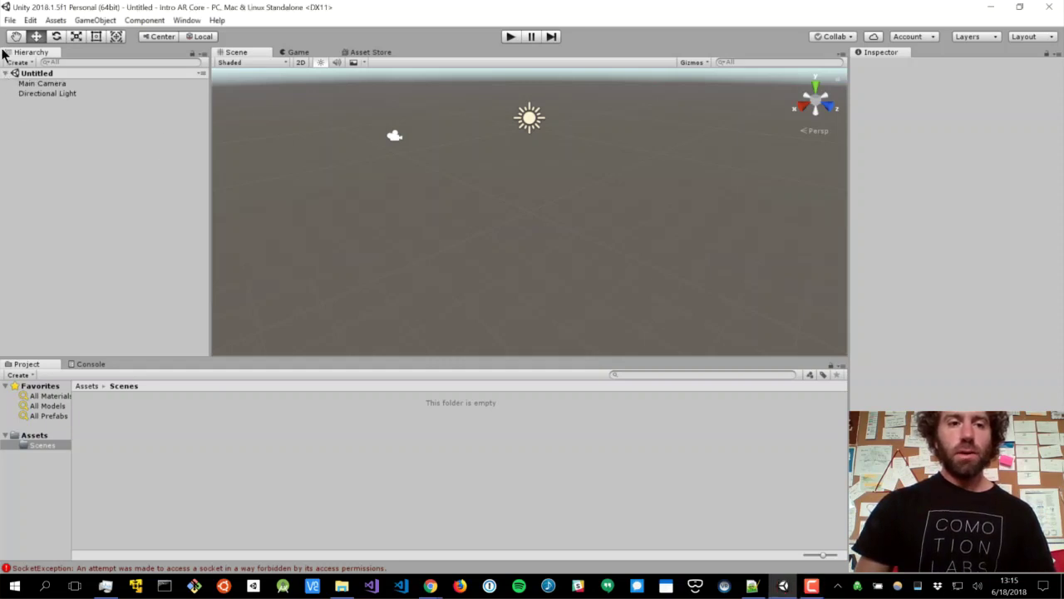
click(67, 83)
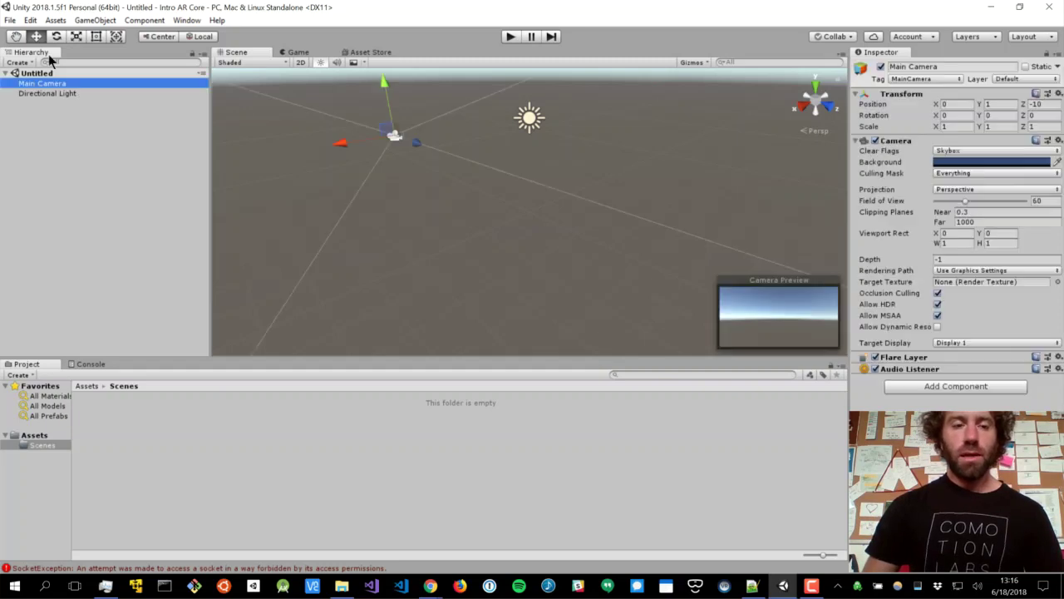
shift+click(93, 92)
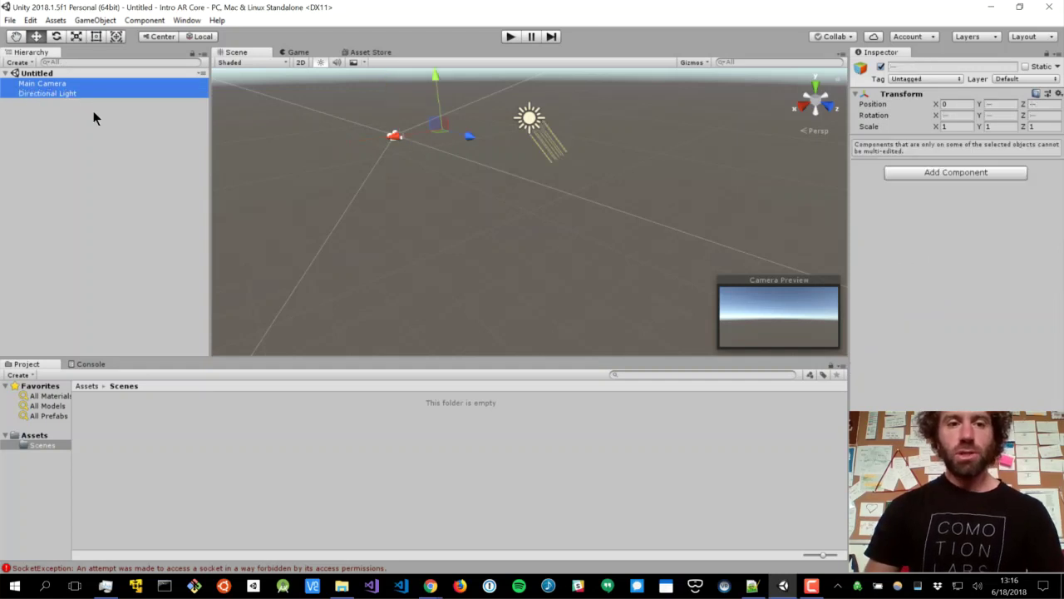
key(Delete)
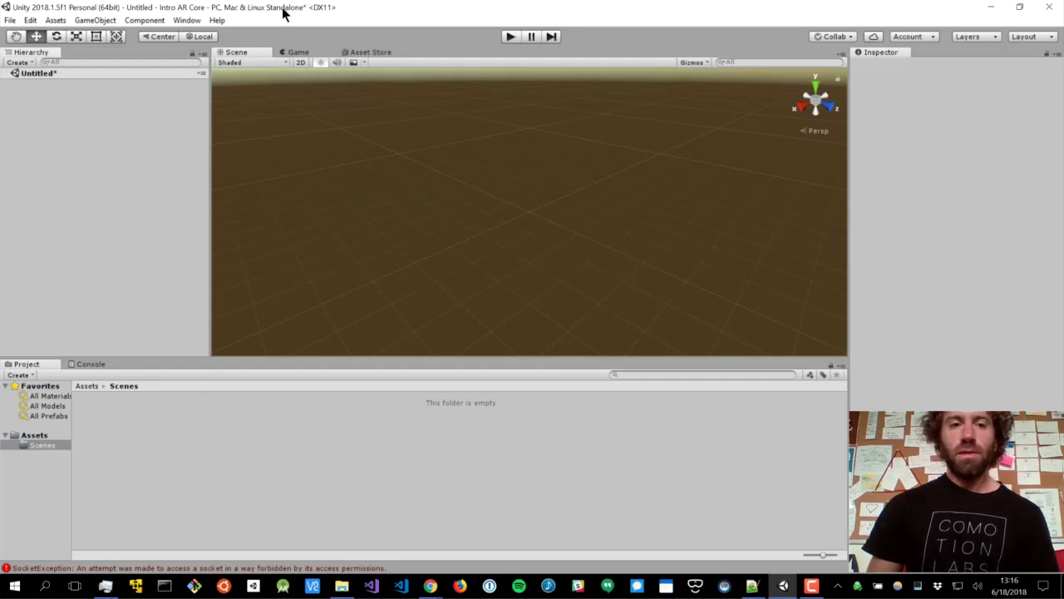
Step: Switch the project's build platform to Android
click(10, 20)
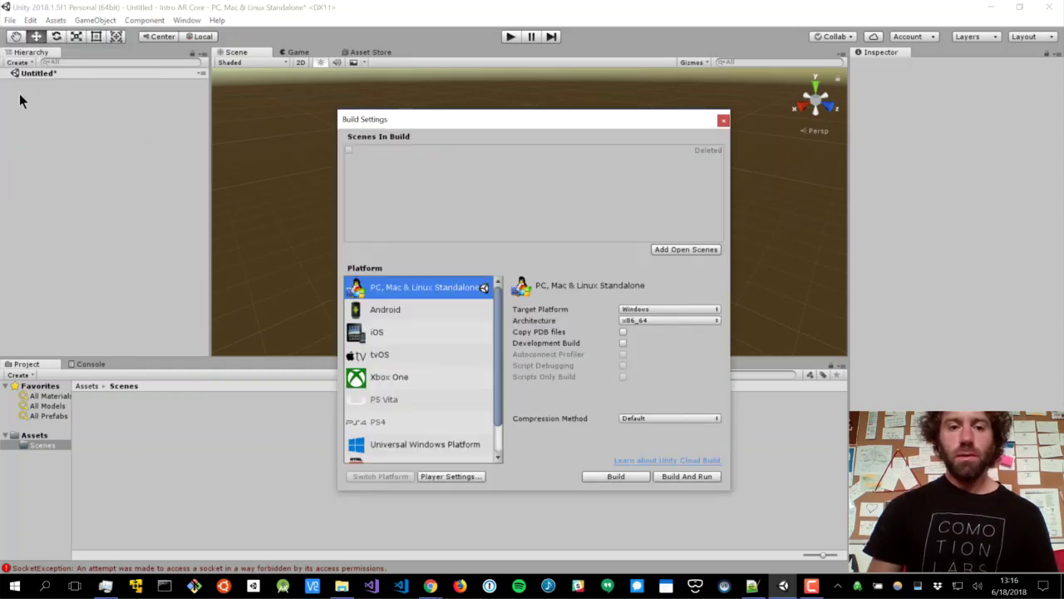
click(424, 310)
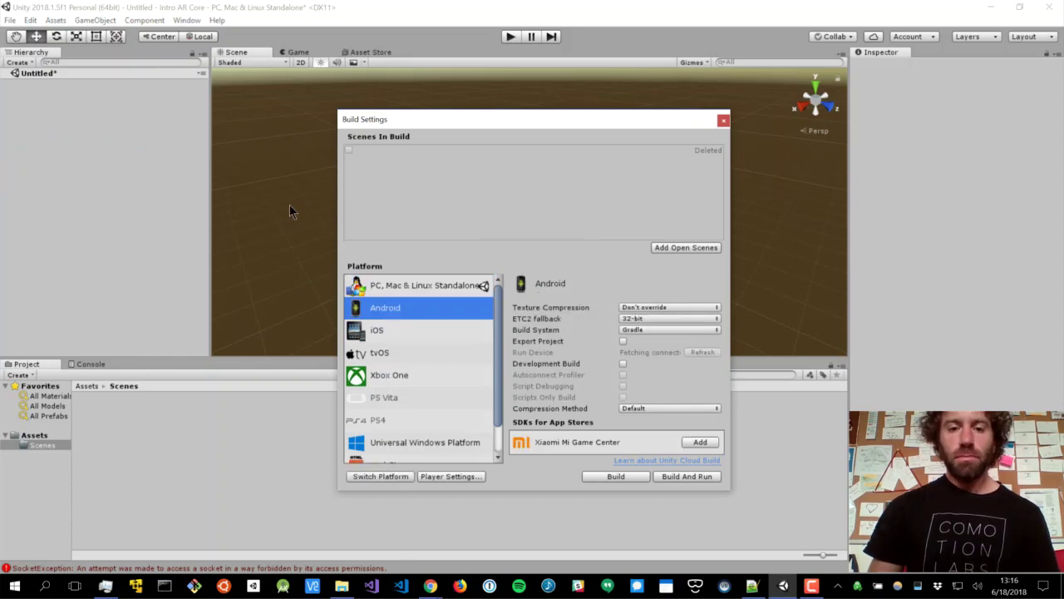
click(375, 478)
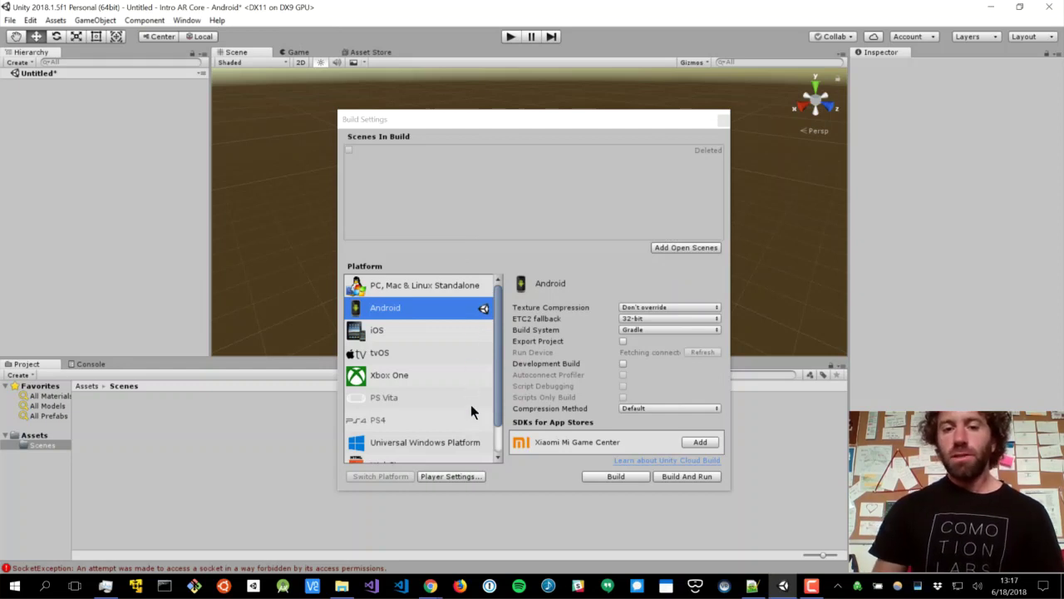
Step: Open the Android player settings, close the build settings and disable Multithreaded Rendering
click(463, 476)
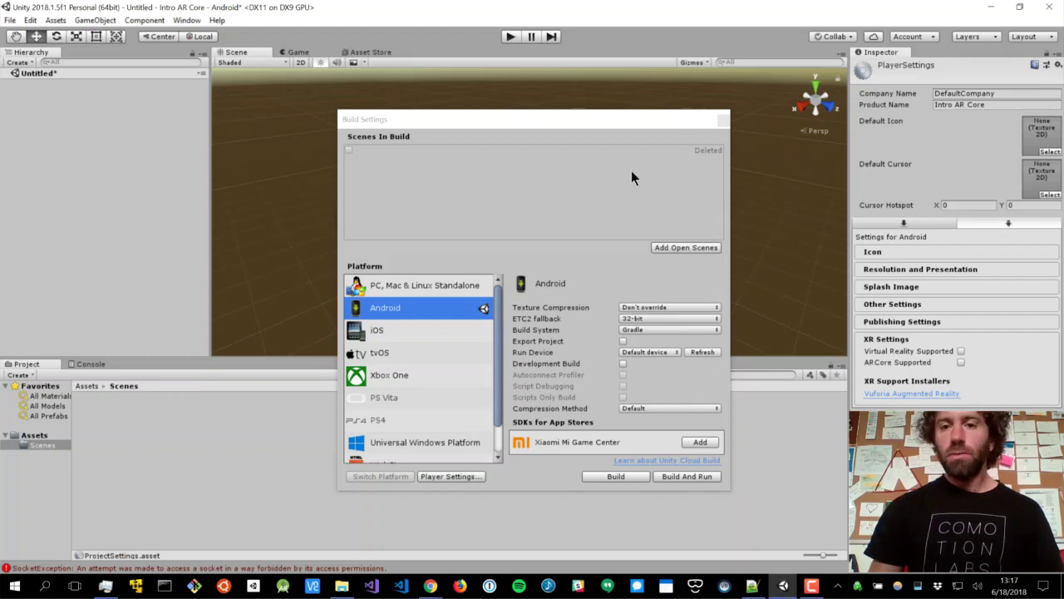
click(721, 123)
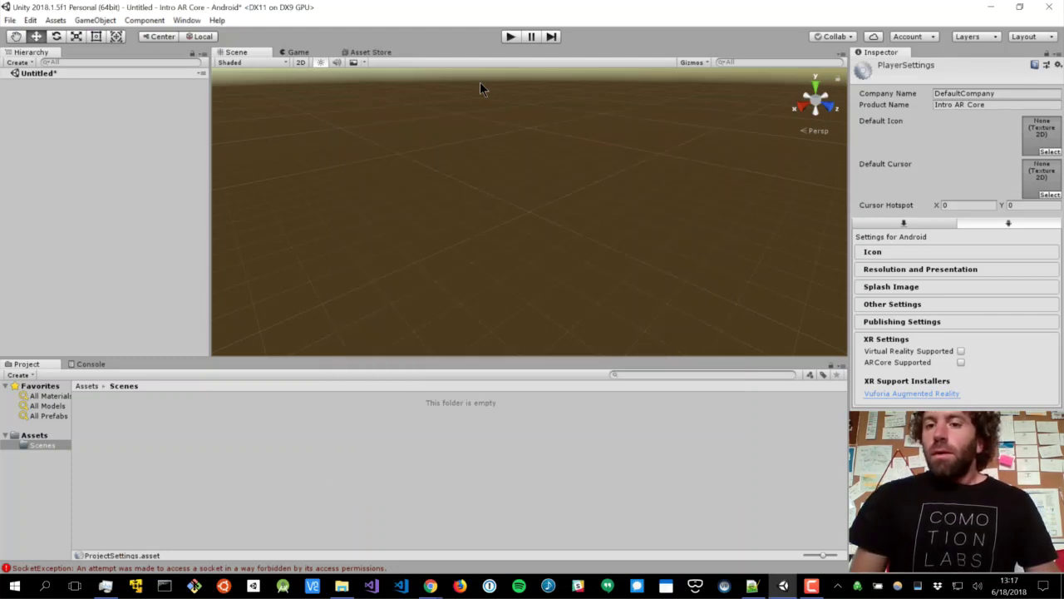
click(882, 304)
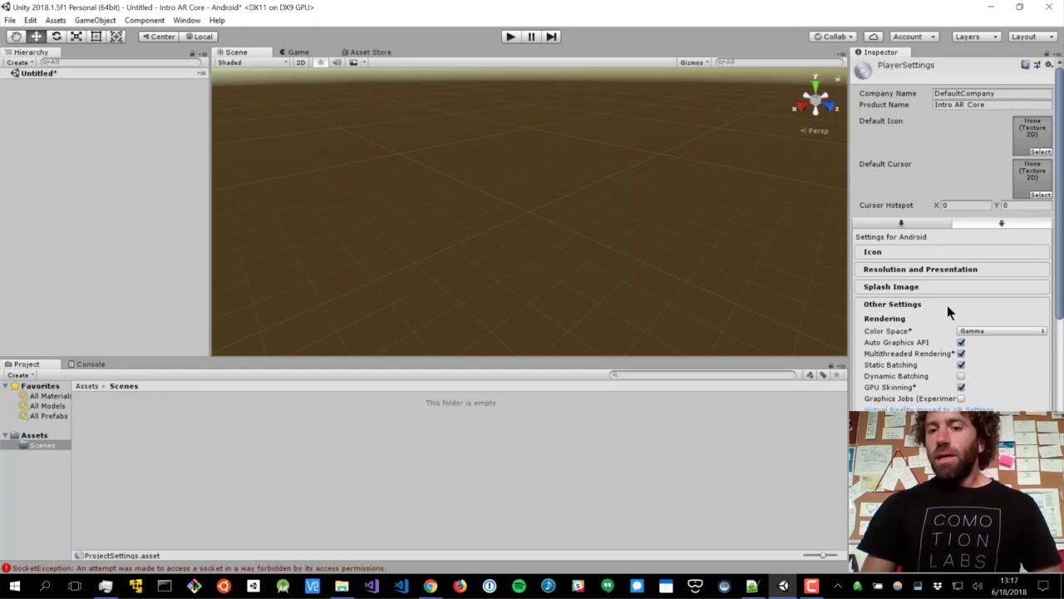
click(961, 354)
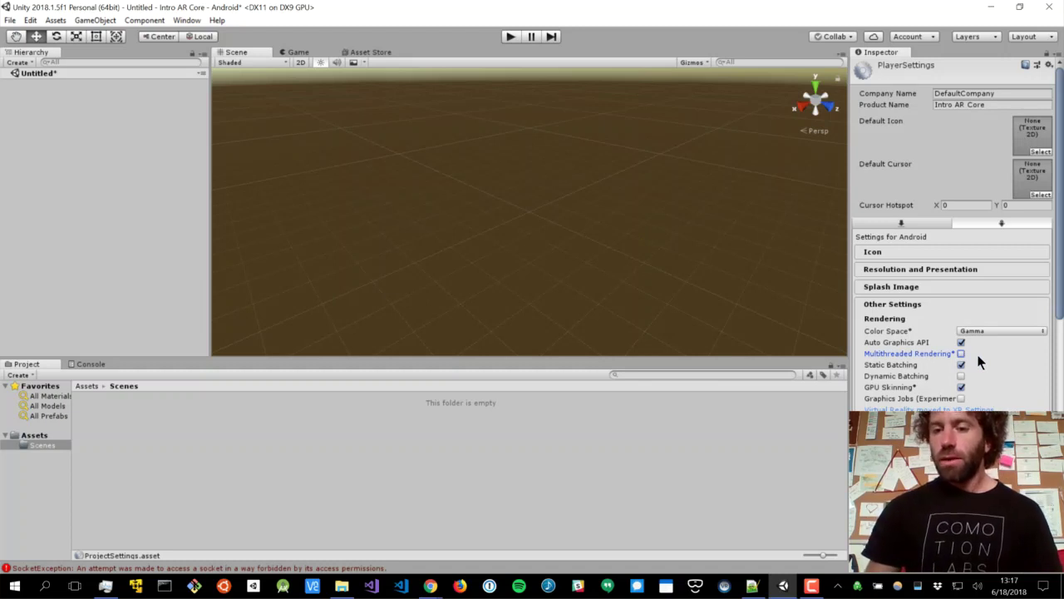
Step: Set the Android package name to com.myCompany.ARCoreIntro
scroll(978, 360, down, 1)
scroll(978, 360, down, 1)
scroll(978, 360, down, 1)
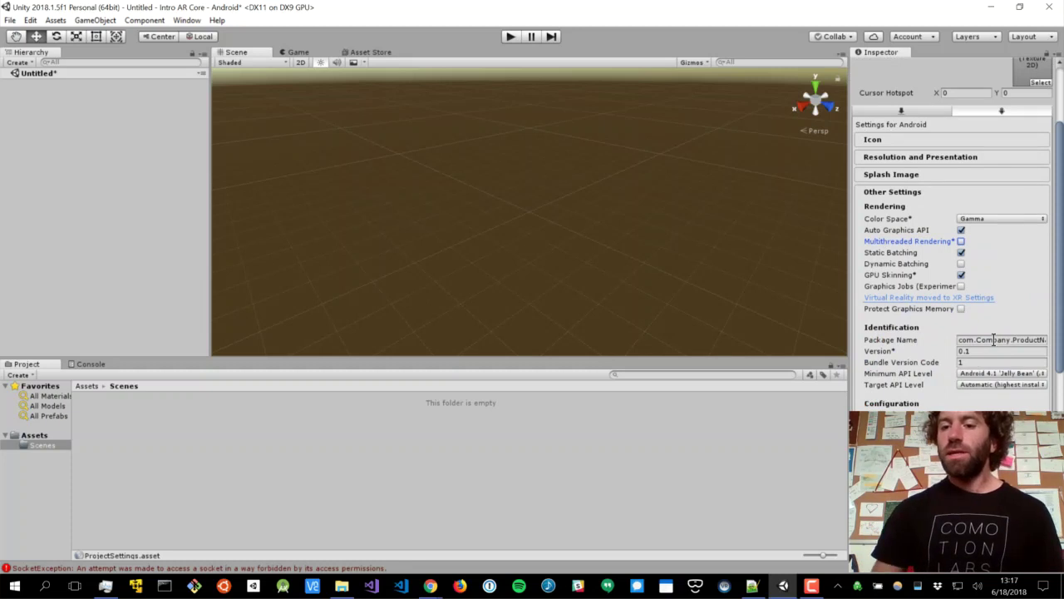
double_click(994, 340)
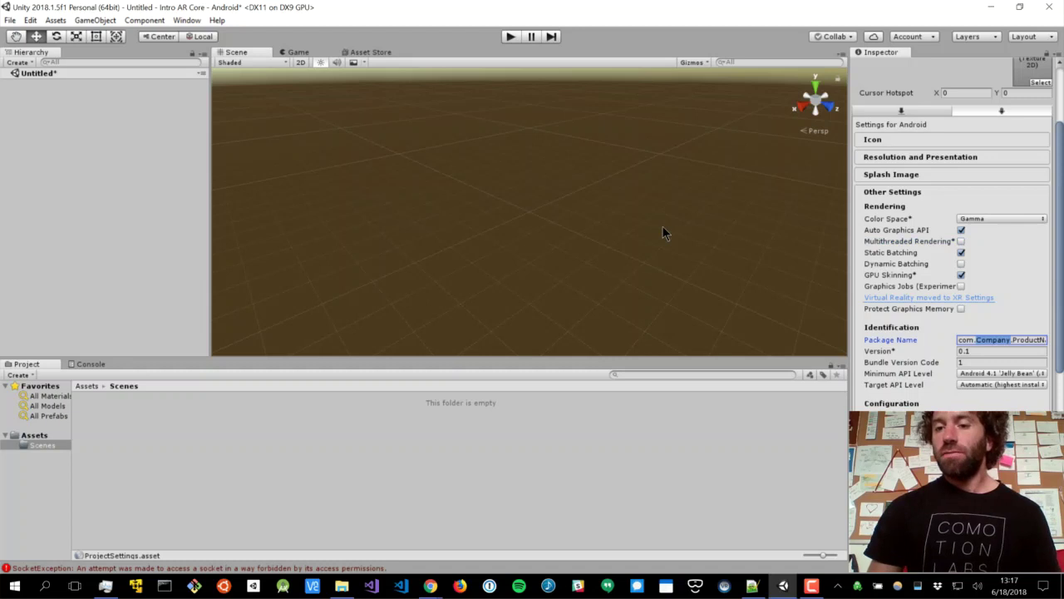
double_click(1020, 337)
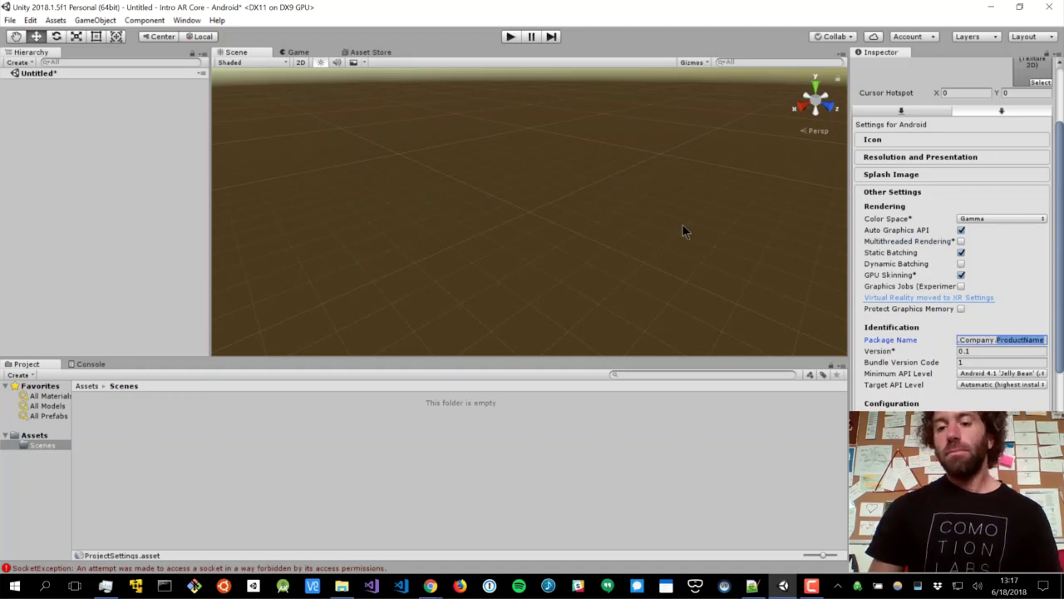
double_click(967, 340)
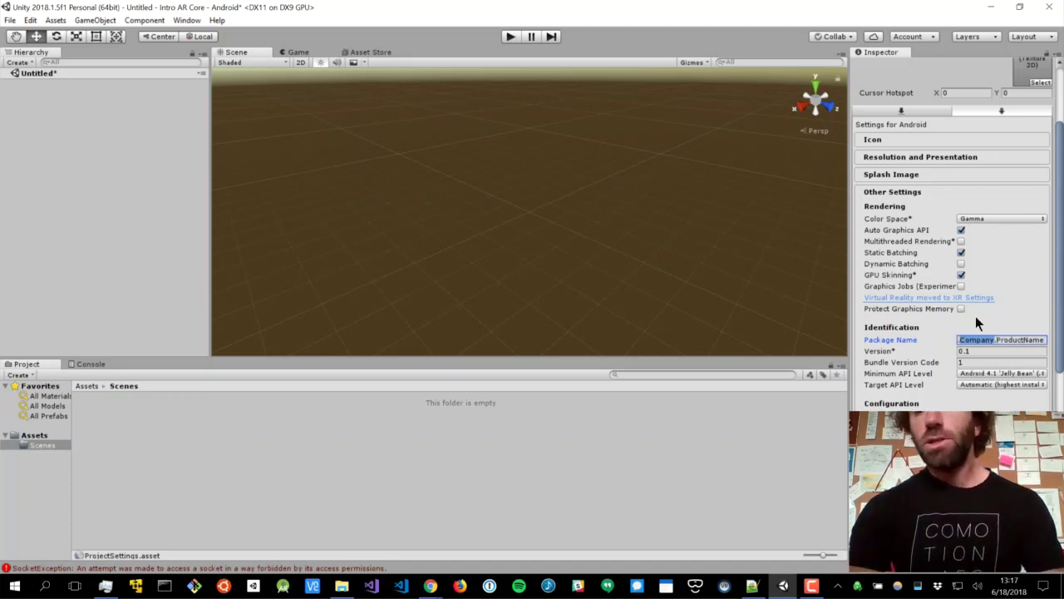
text(myC)
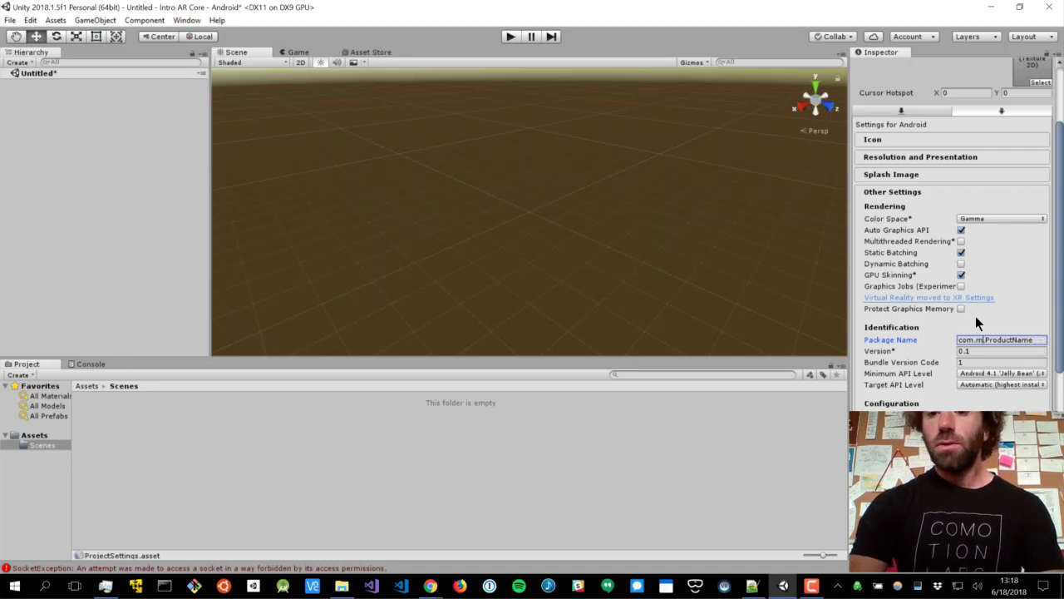
text(ompany)
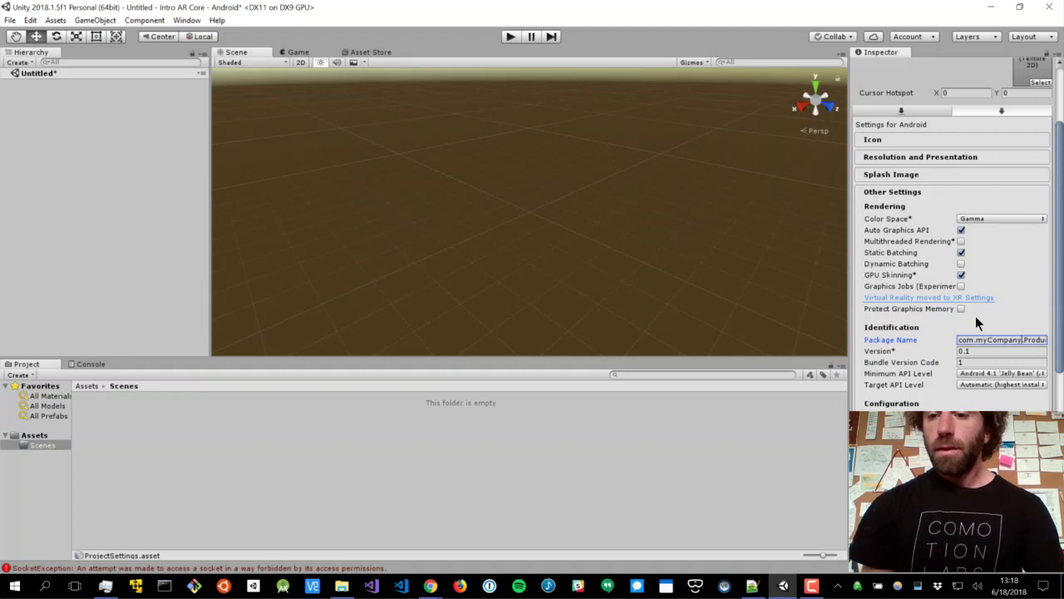
double_click(1037, 338)
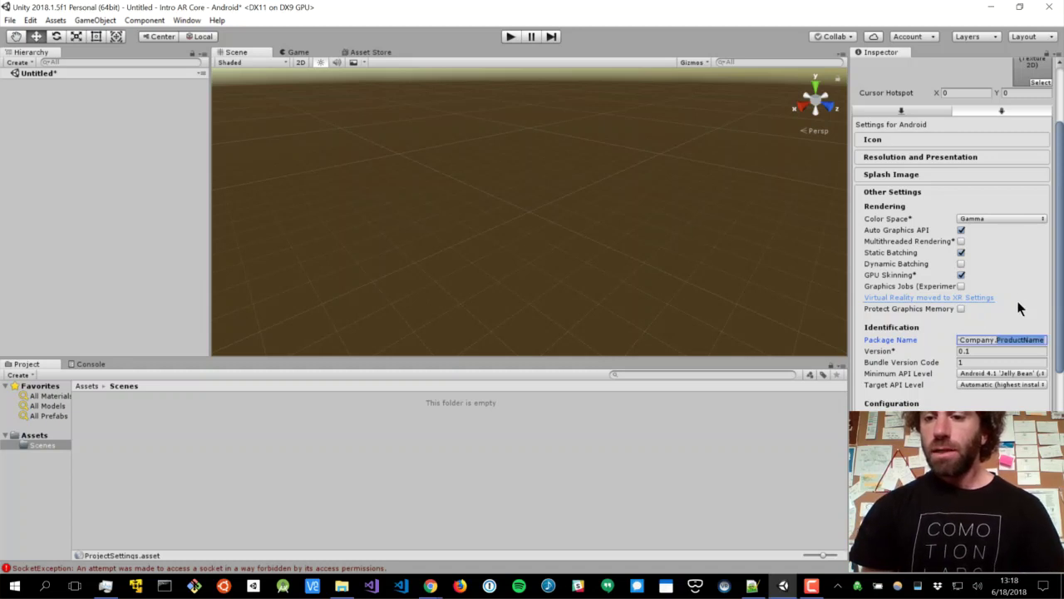
text(ARCoreIntro)
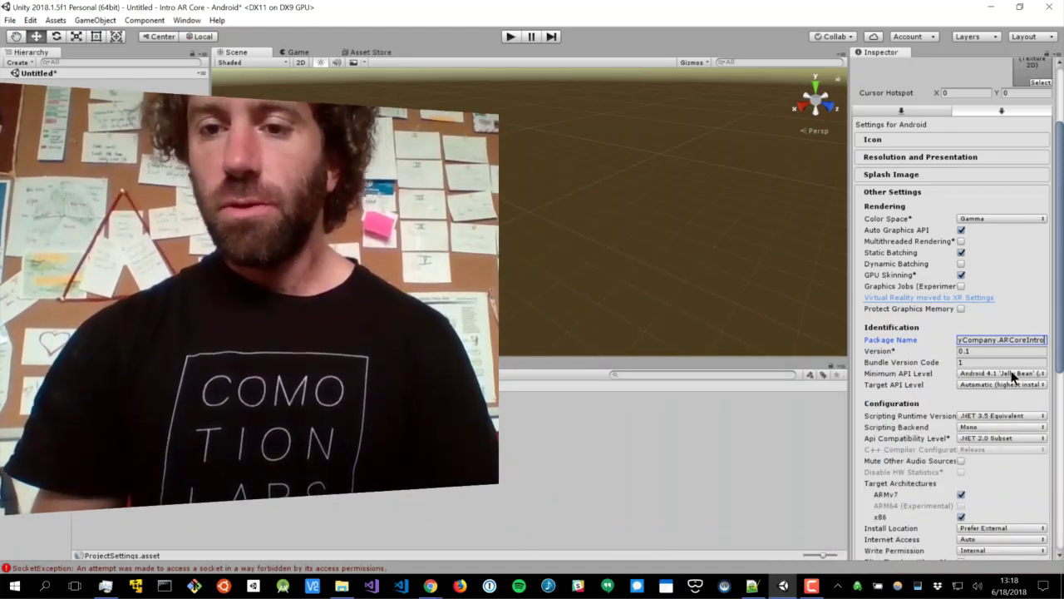
Step: Set the Minimum API Level to Android 7.0 'Nougat' (API level 24)
click(1013, 374)
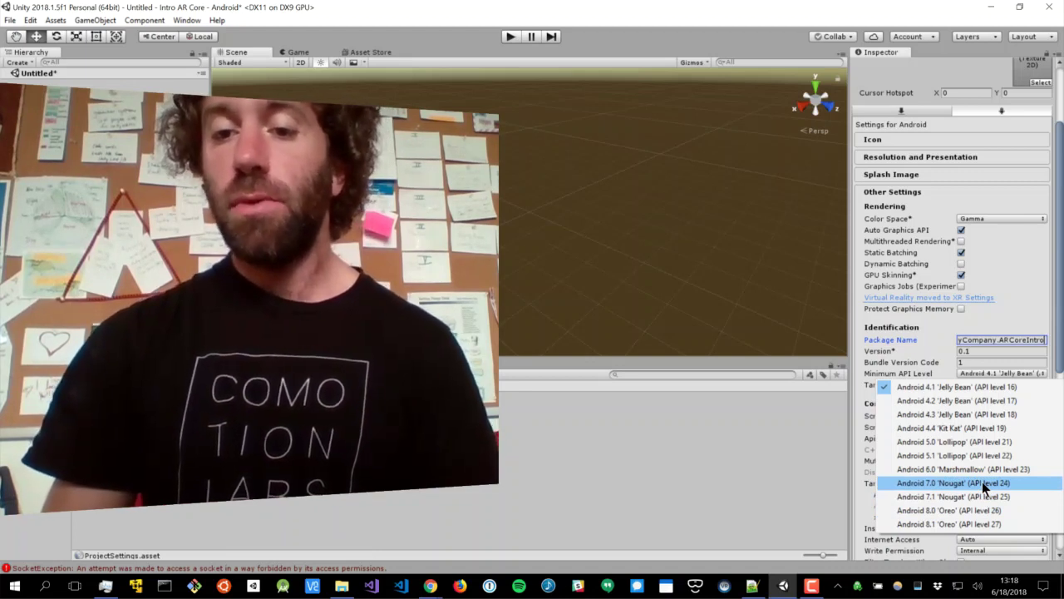
click(953, 482)
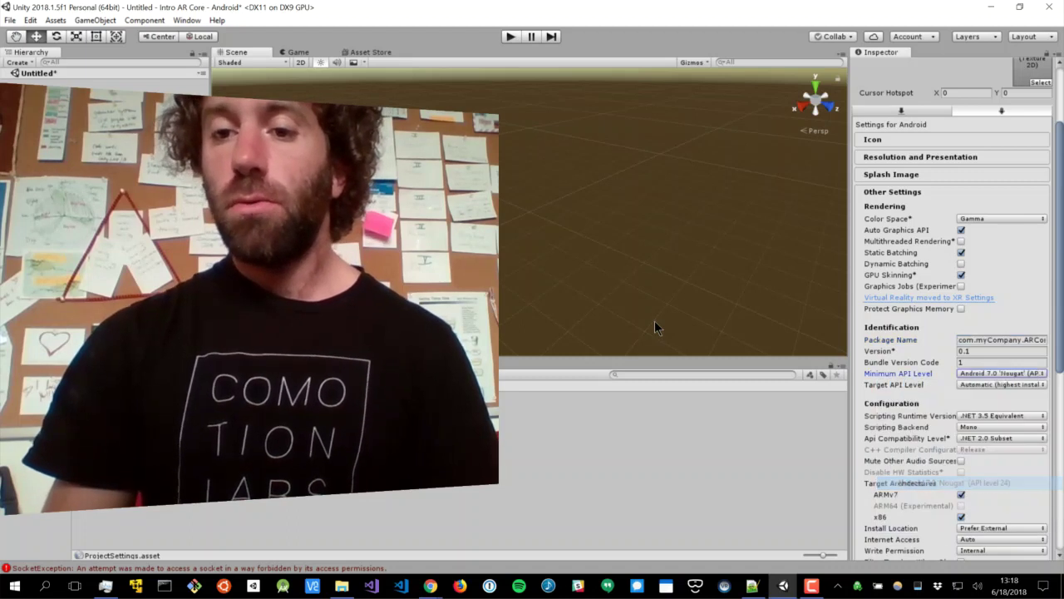
click(1011, 374)
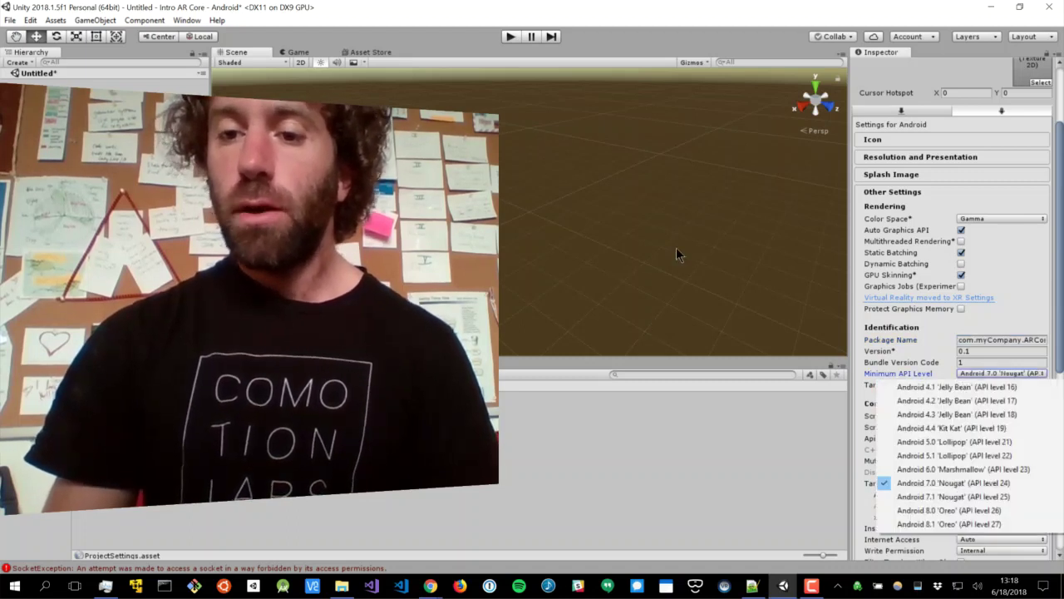
click(1020, 482)
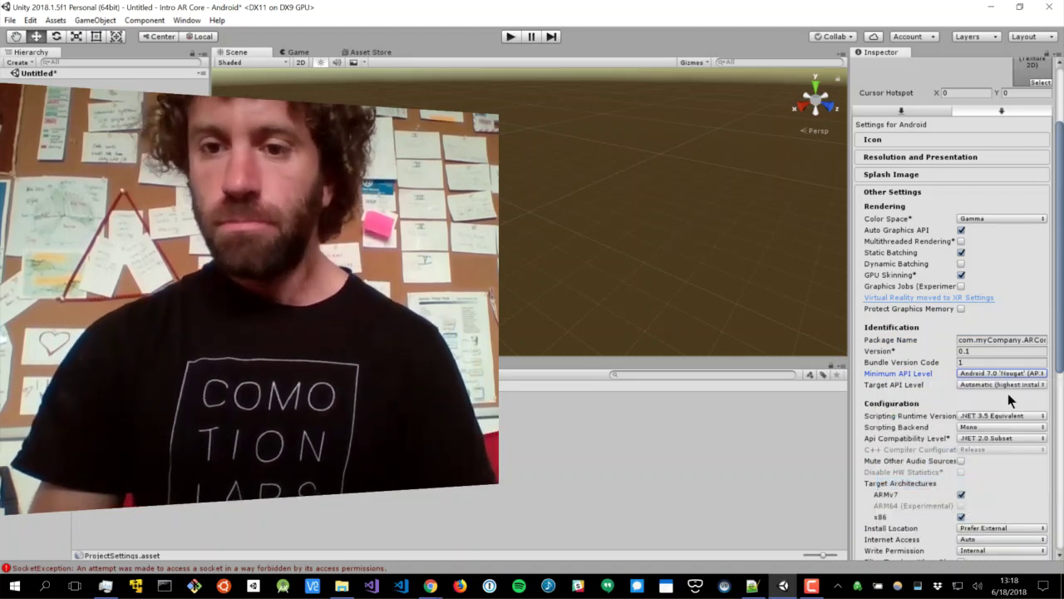
Step: Enable ARCore Supported in the Android XR settings
scroll(928, 405, down, 2)
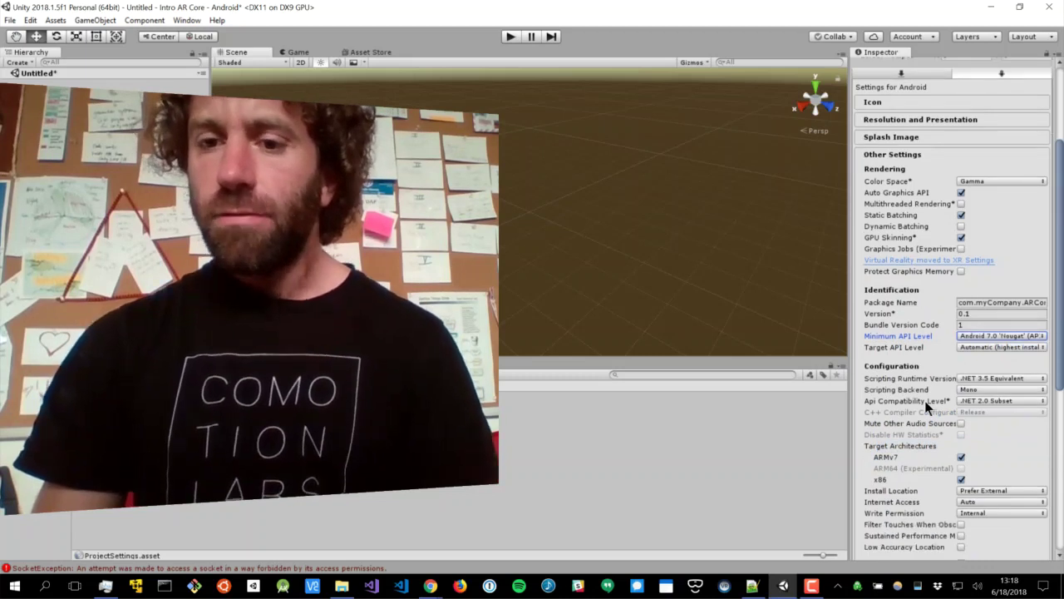
scroll(926, 404, down, 10)
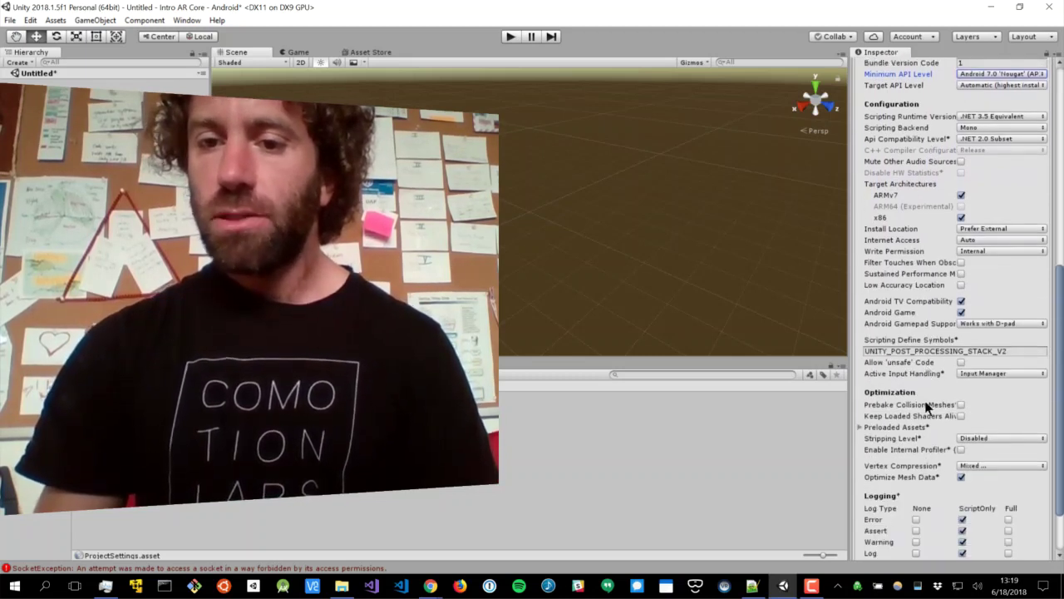
scroll(928, 406, down, 3)
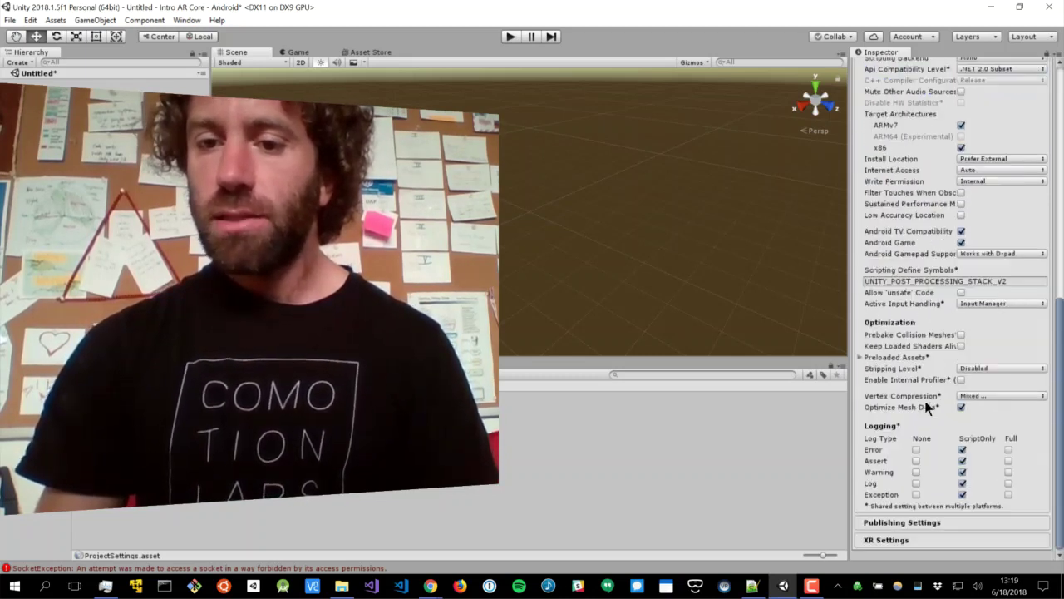
click(888, 540)
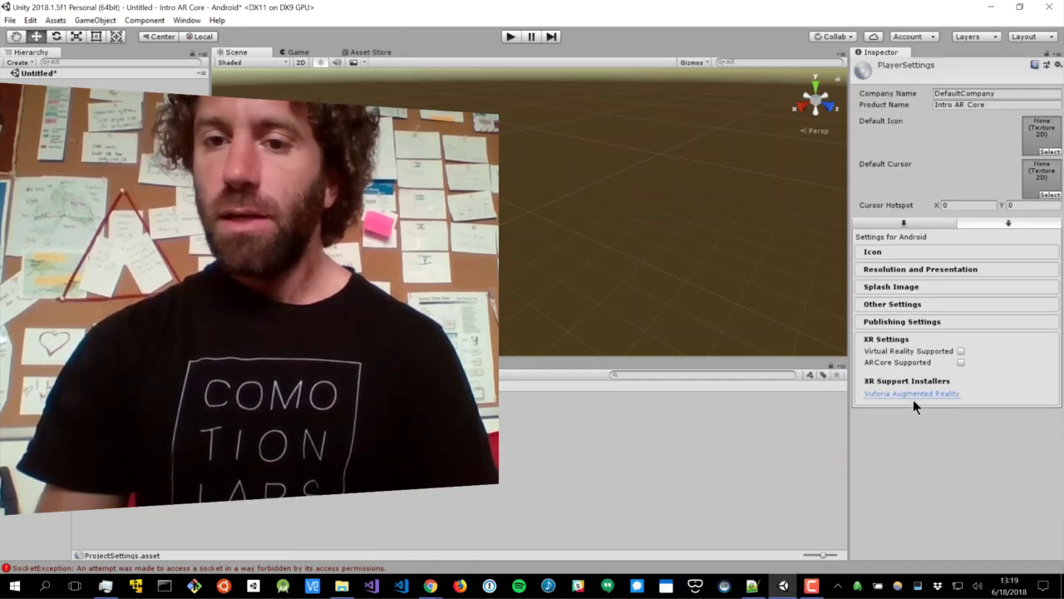
click(961, 362)
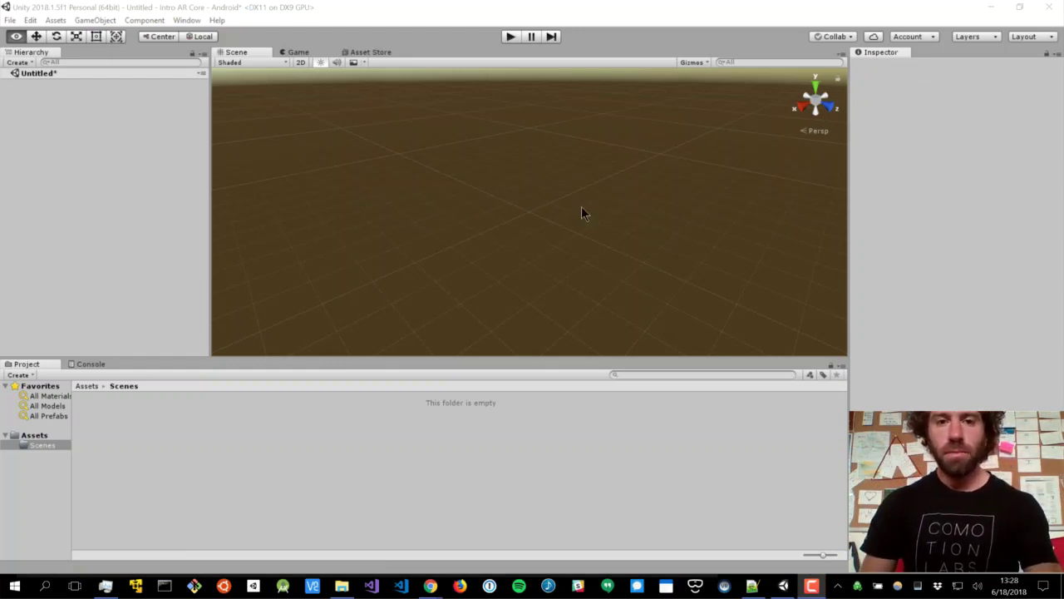
Step: Switch to Chrome and open the Unity Quickstart for Android guide in the Develop section of developers.google.com/ar
key(alt+Tab)
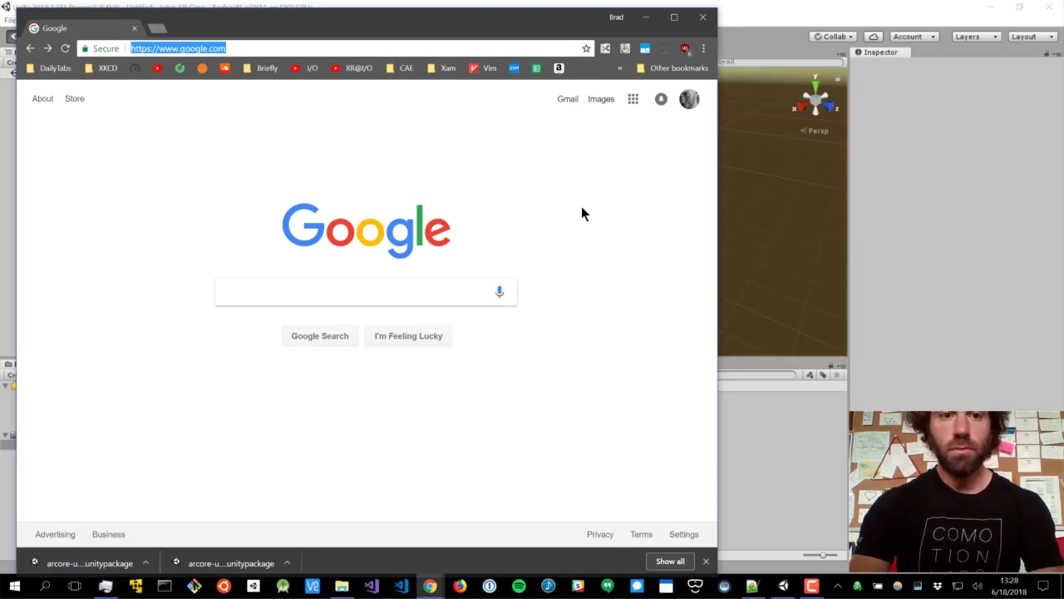
key(ctrl+l)
text(developer)
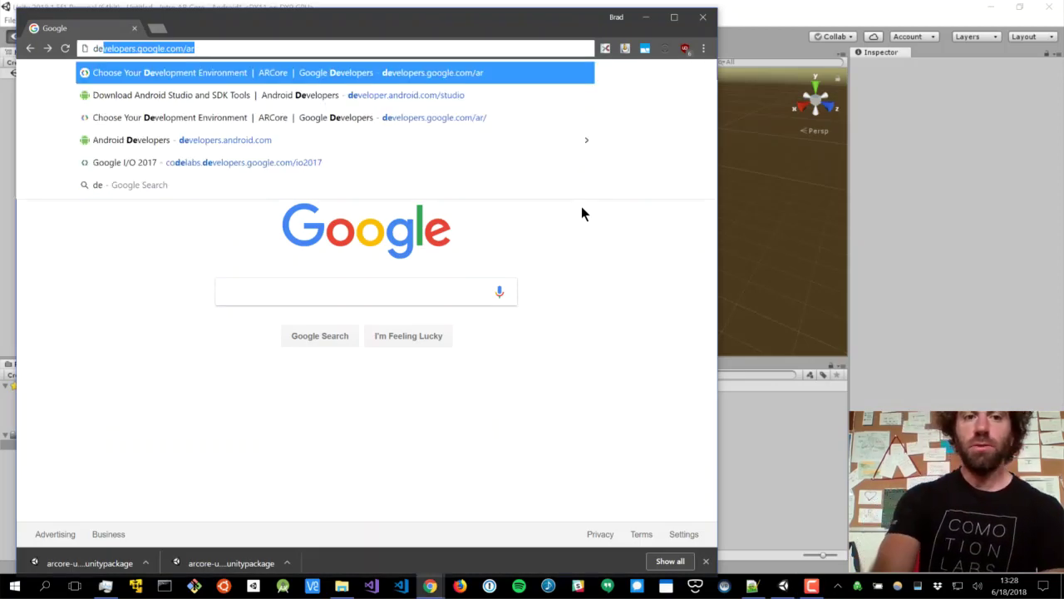
key(Return)
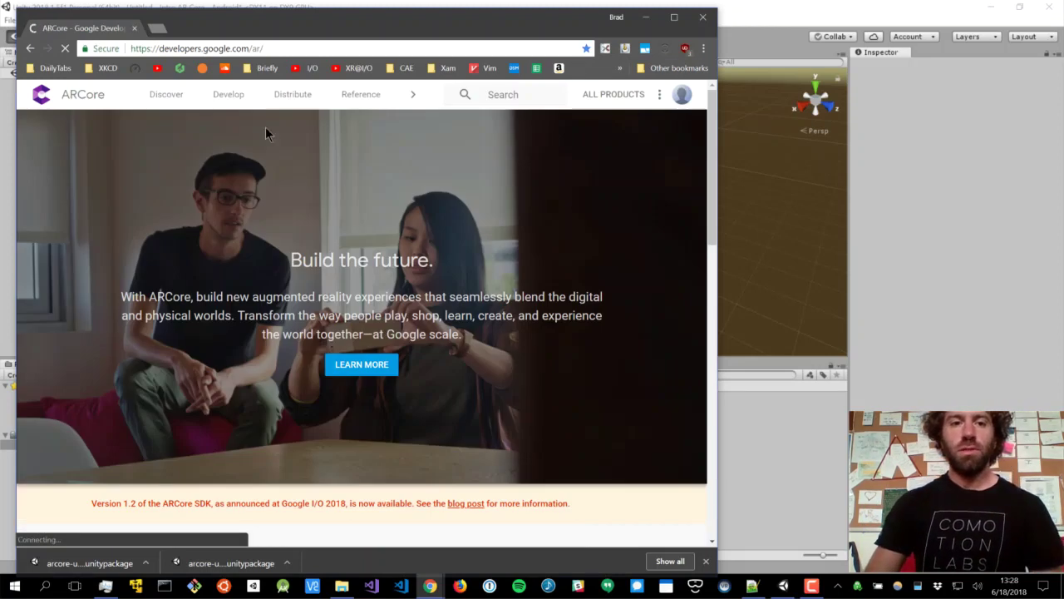
click(229, 94)
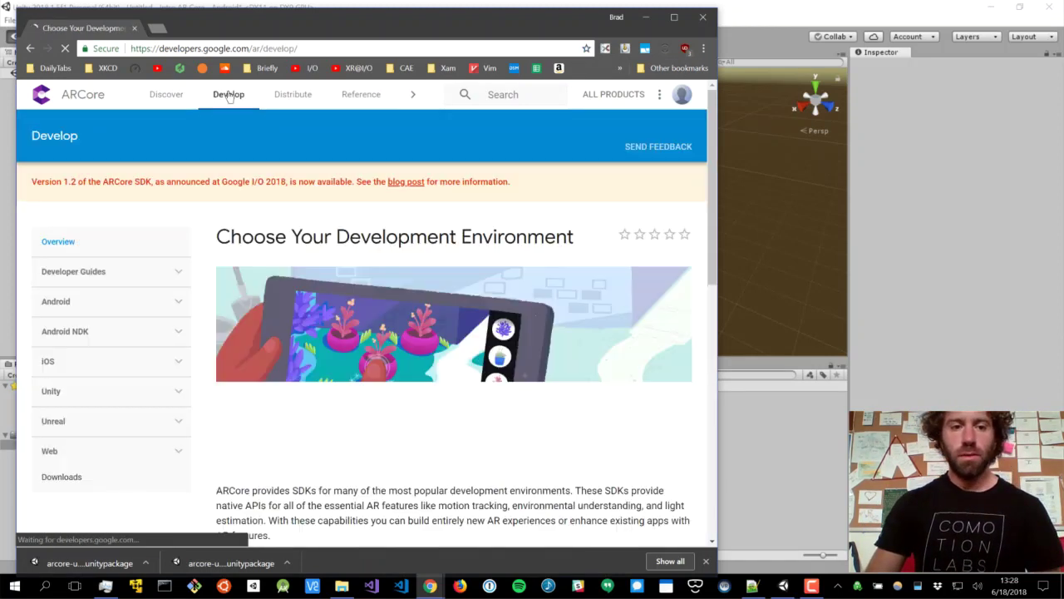
click(69, 394)
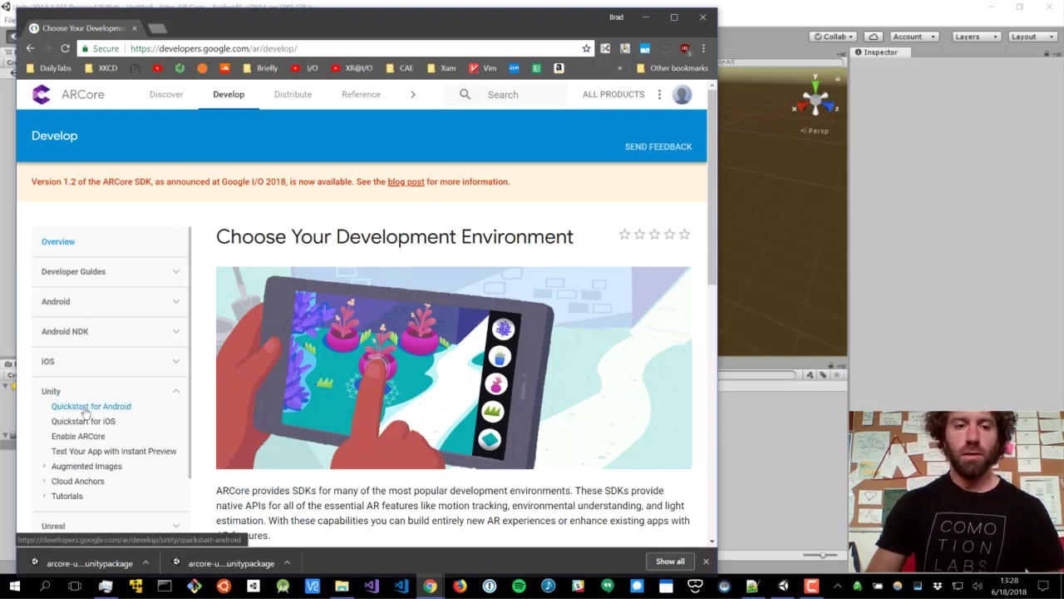
click(85, 409)
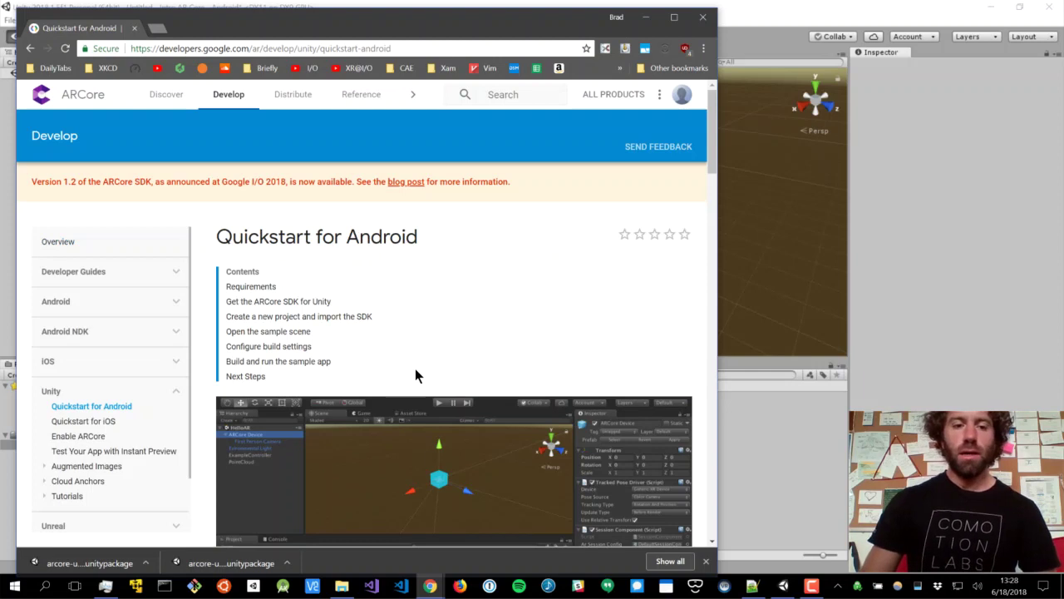
Step: Download the latest ARCore SDK for Unity from the guide's section on getting the SDK
scroll(415, 368, down, 2)
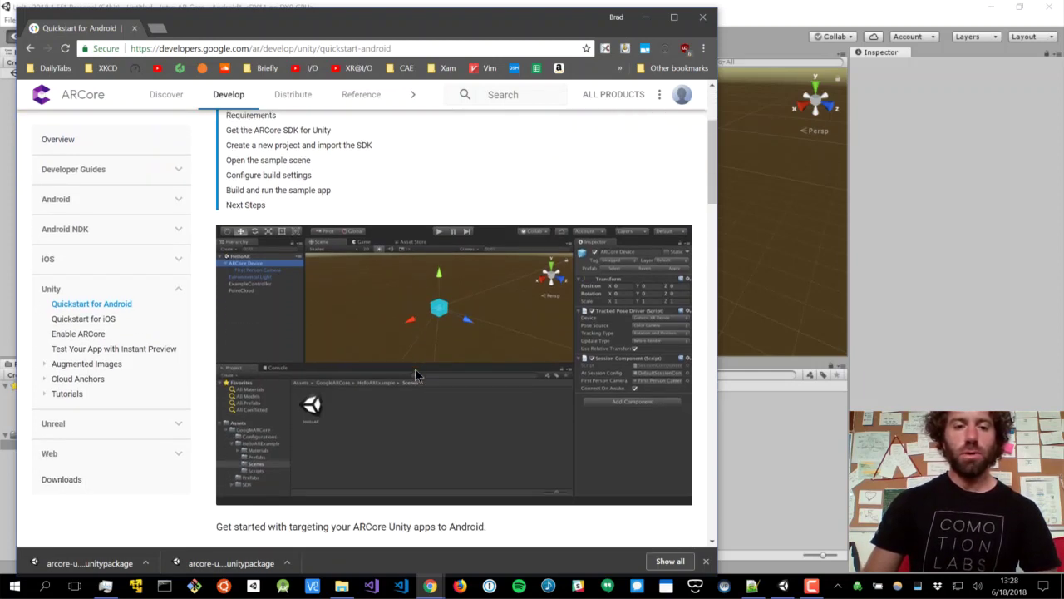
scroll(415, 368, down, 4)
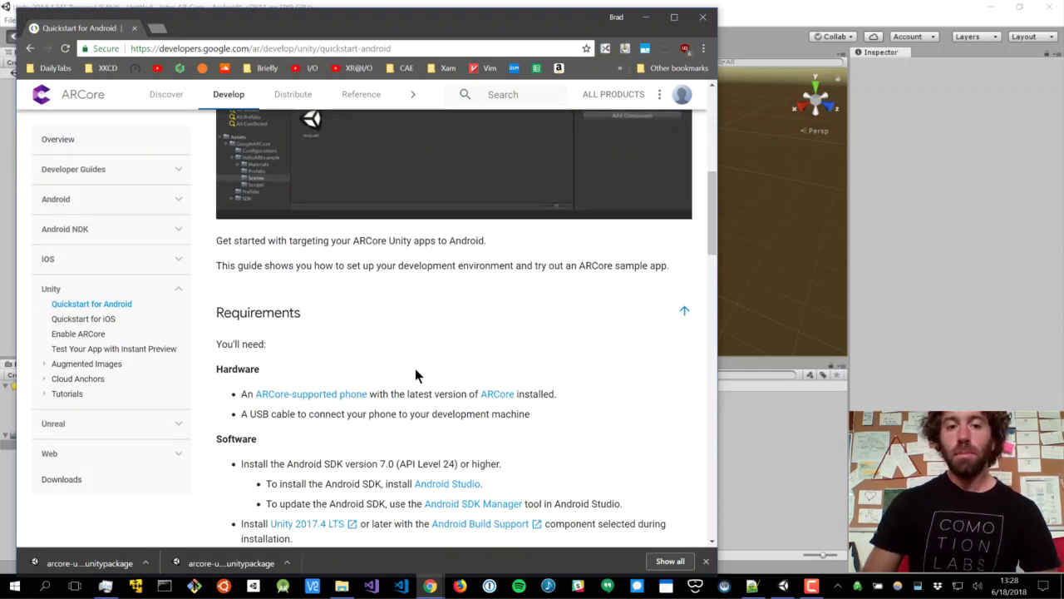
scroll(415, 368, down, 3)
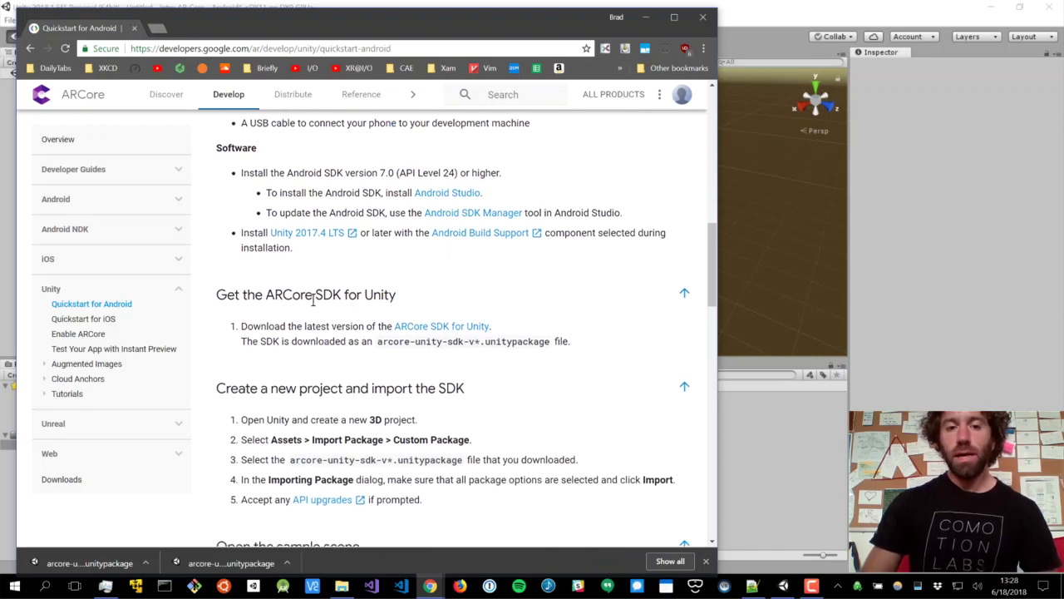
click(441, 331)
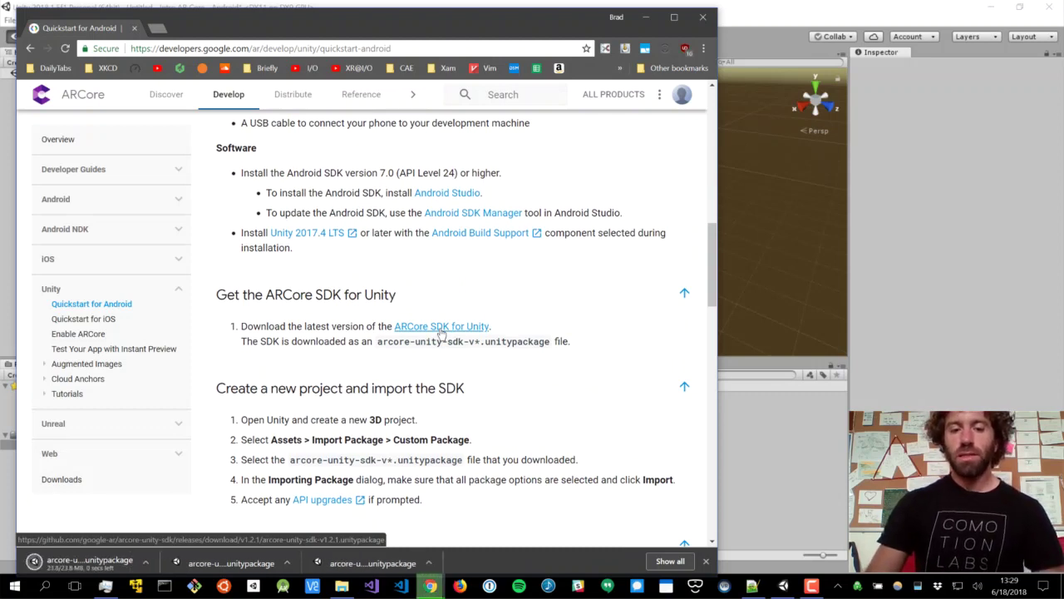
Step: Switch back to Unity and open arcore-unity-sdk-v1.2.1 (2).unitypackage from Downloads as a custom package for import
click(926, 344)
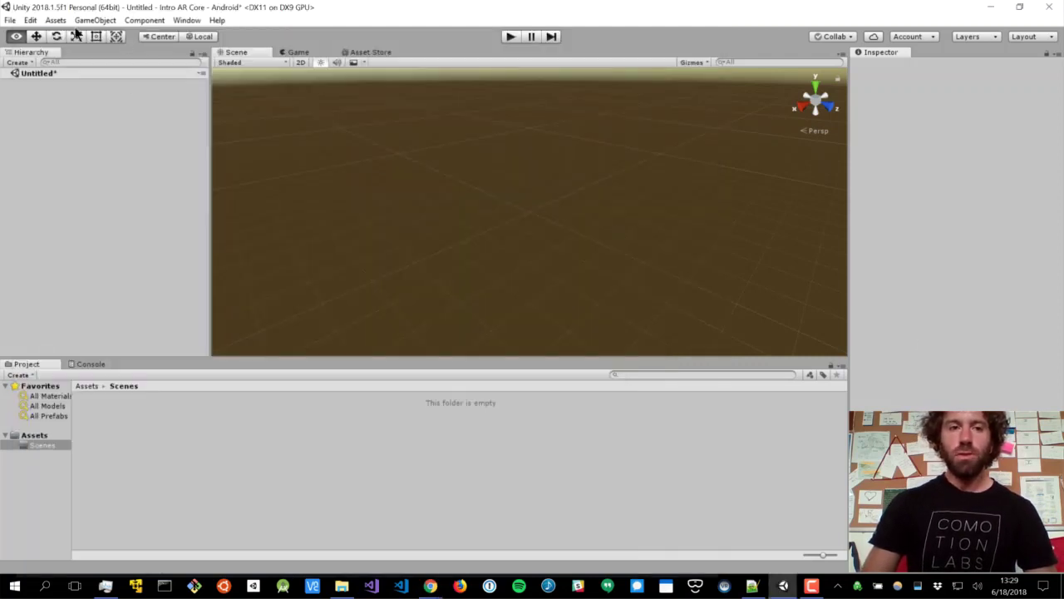
click(46, 20)
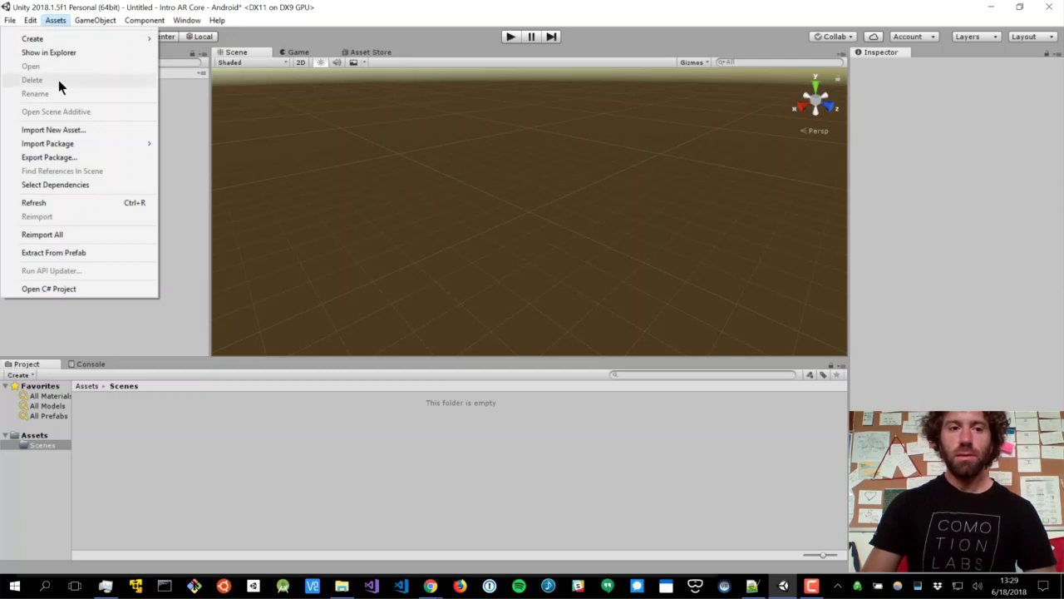
mouse_move(59, 143)
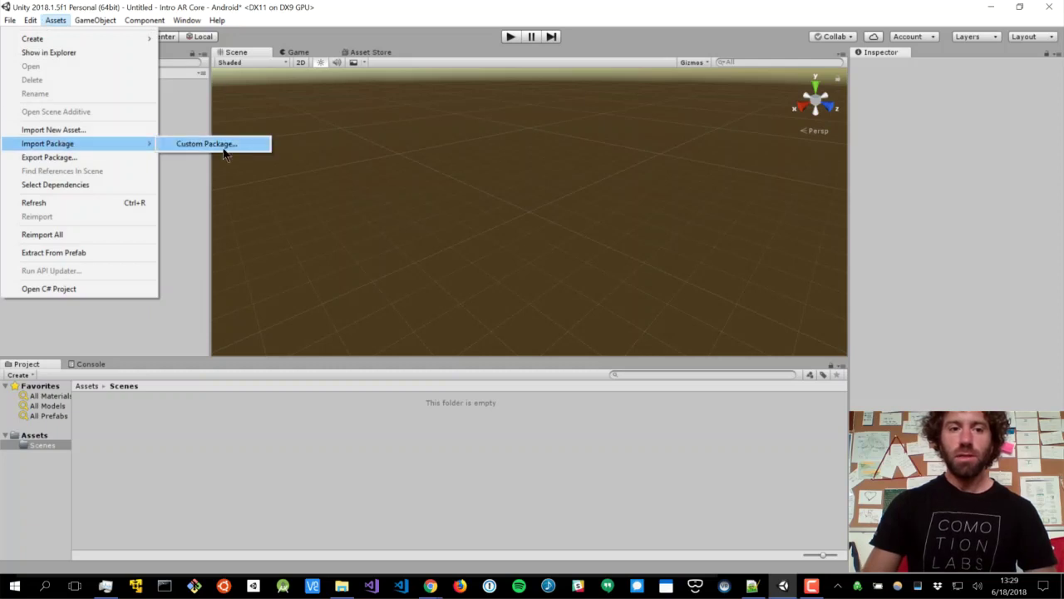
key(Return)
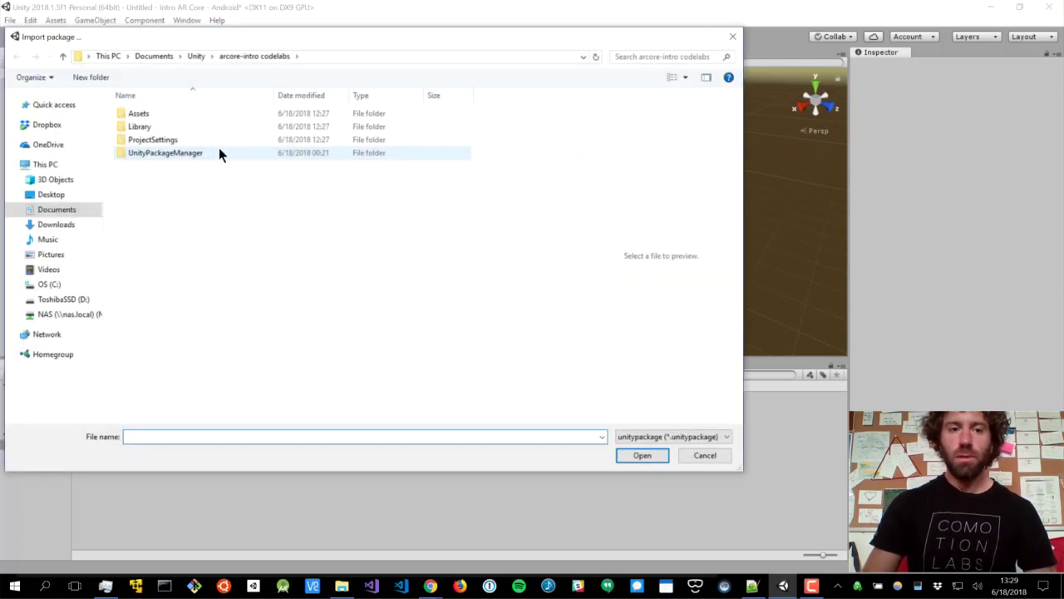
click(69, 223)
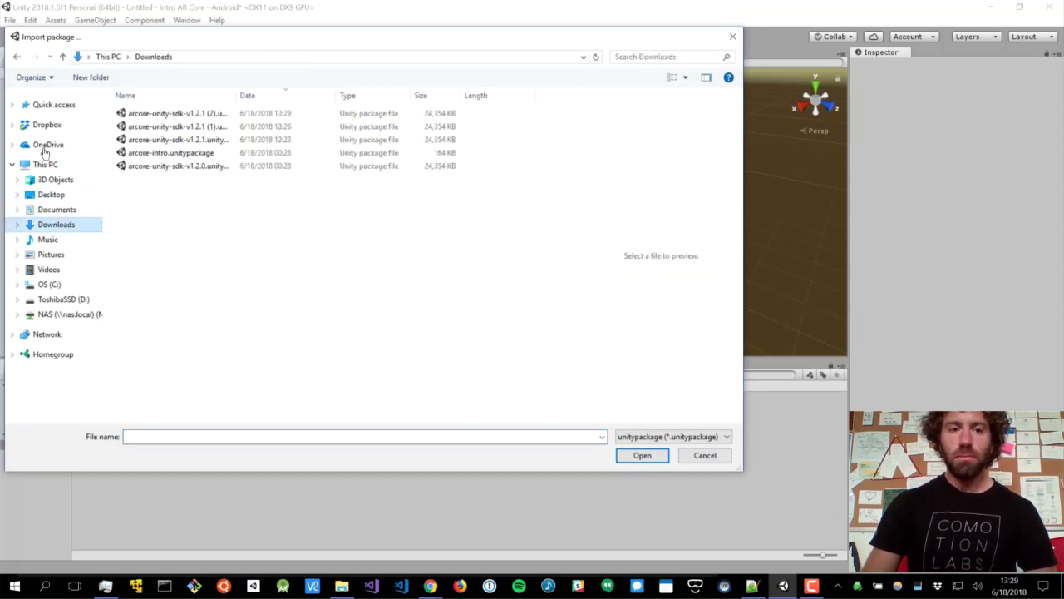
click(159, 117)
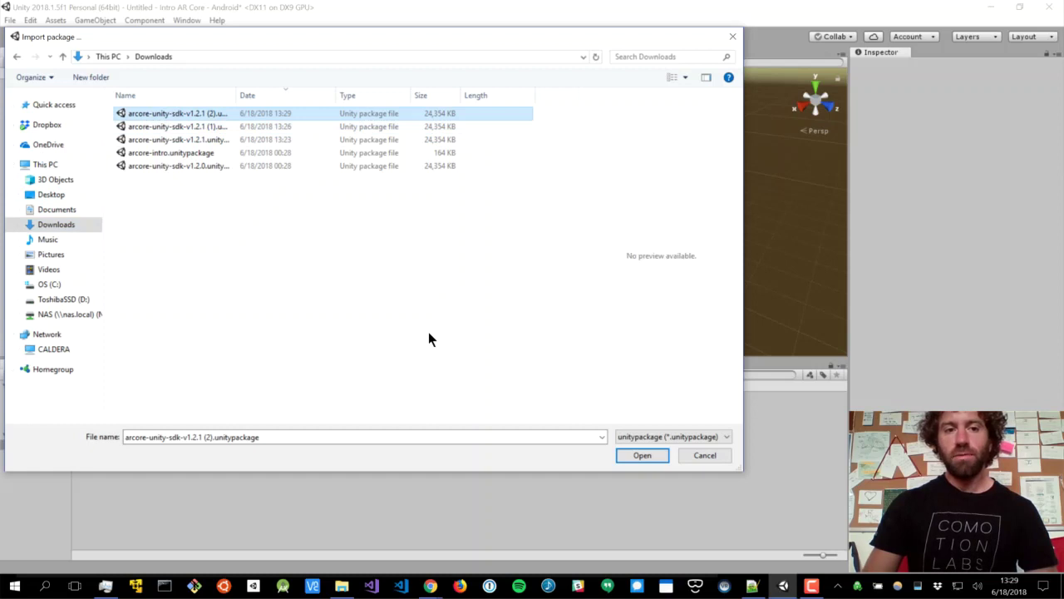
click(628, 453)
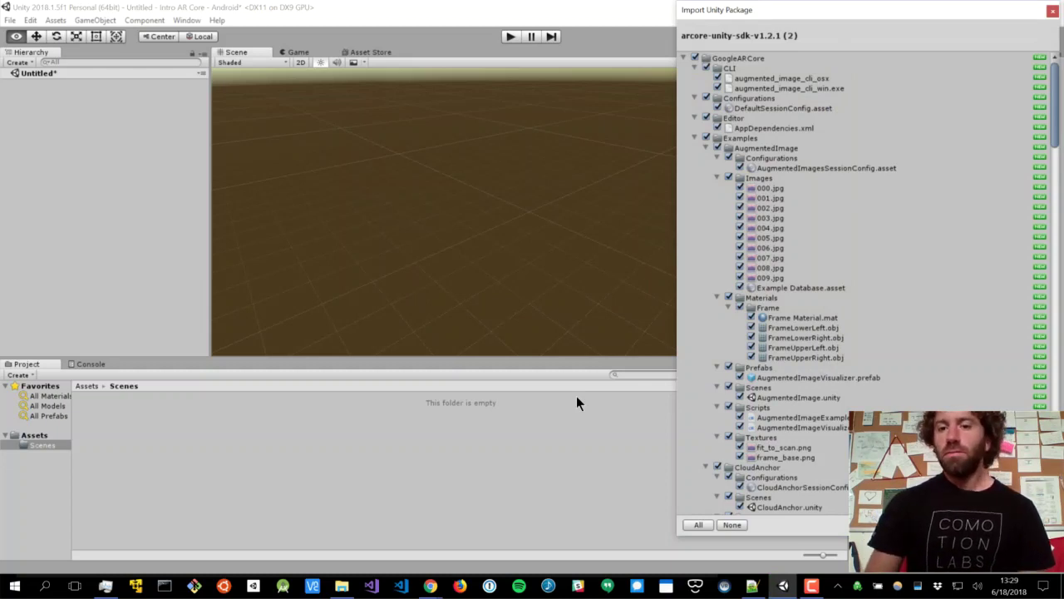
Step: Review the contents of the ARCore SDK package and import all of its items into the project
scroll(796, 383, down, 2)
scroll(796, 383, down, 20)
scroll(796, 382, up, 20)
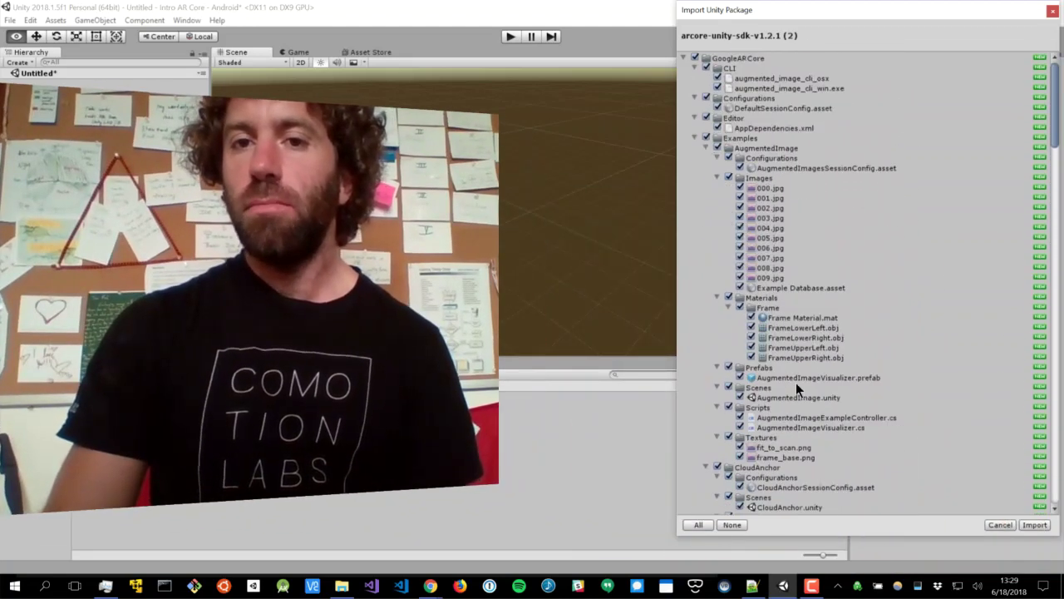
scroll(839, 333, down, 20)
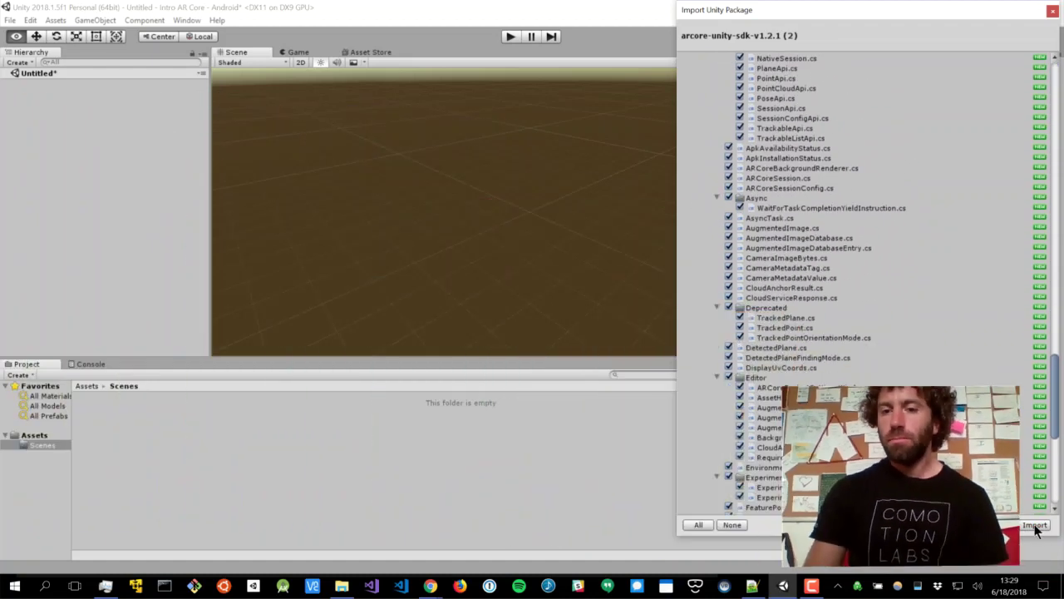
click(1033, 525)
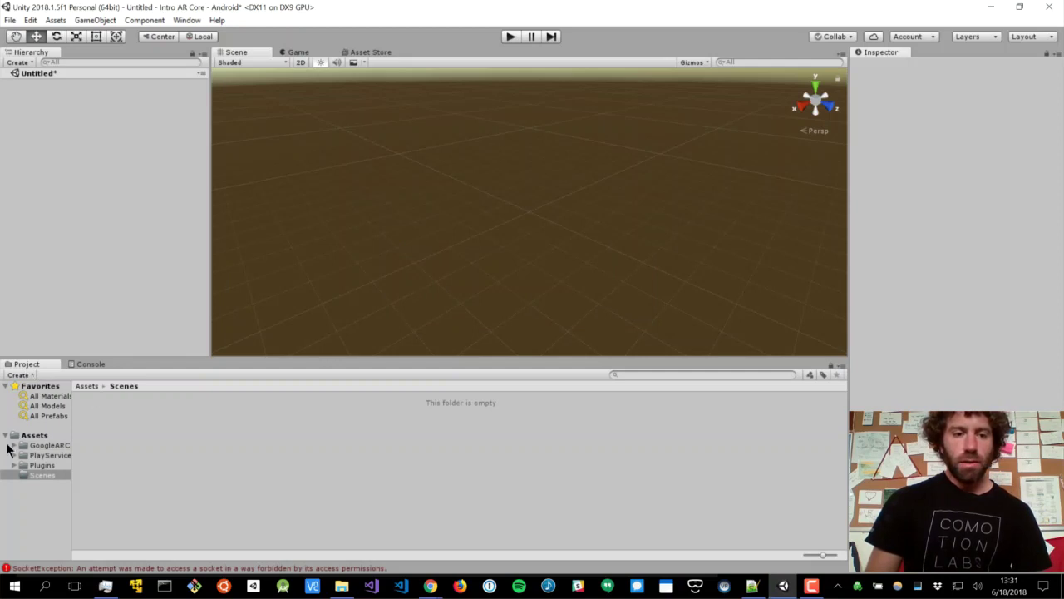
Step: Widen the project's folder list and select the imported GoogleARCore folder
drag(72, 423, 133, 421)
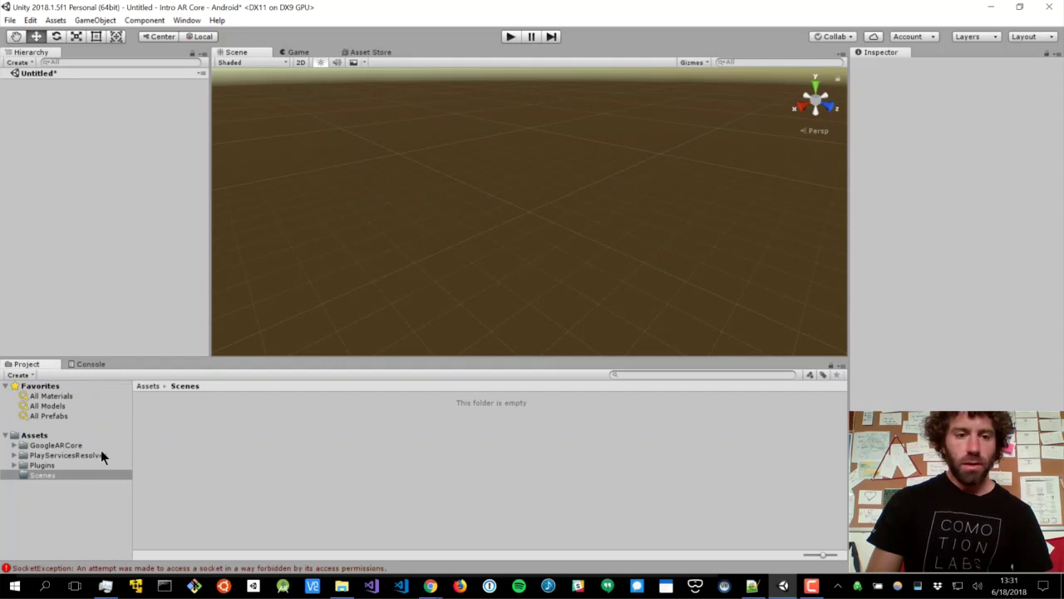
click(35, 447)
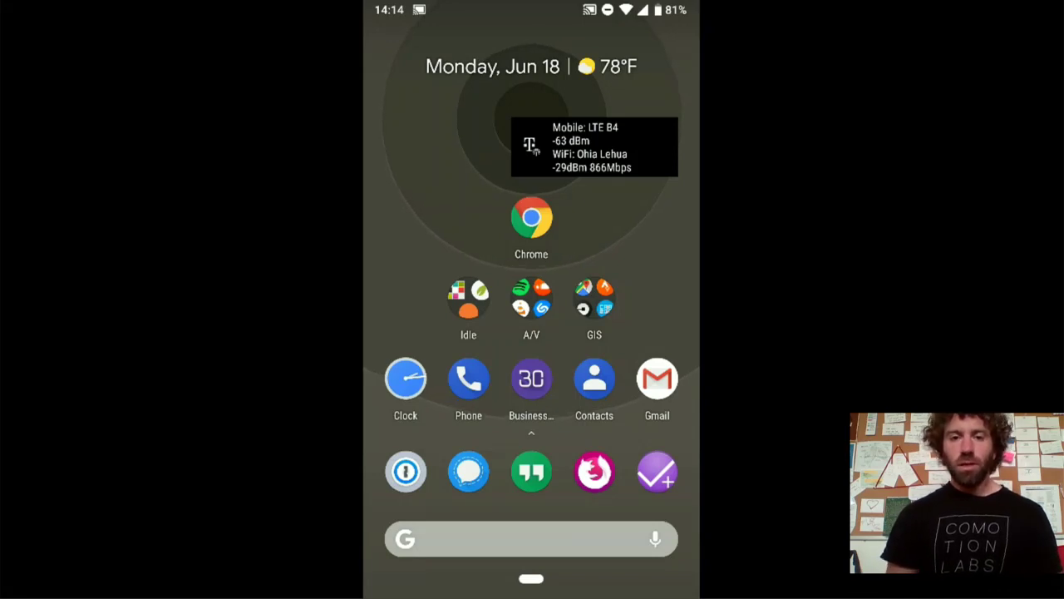
Step: Switch to the Android phone and open the About phone page in its System settings
drag(532, 7, 532, 249)
drag(532, 157, 532, 498)
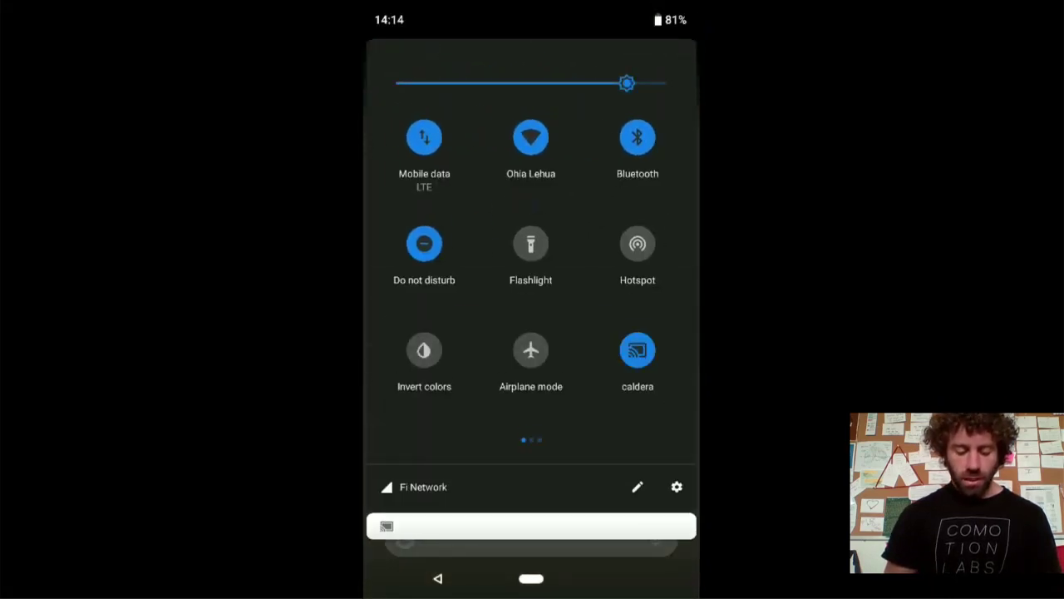
click(677, 486)
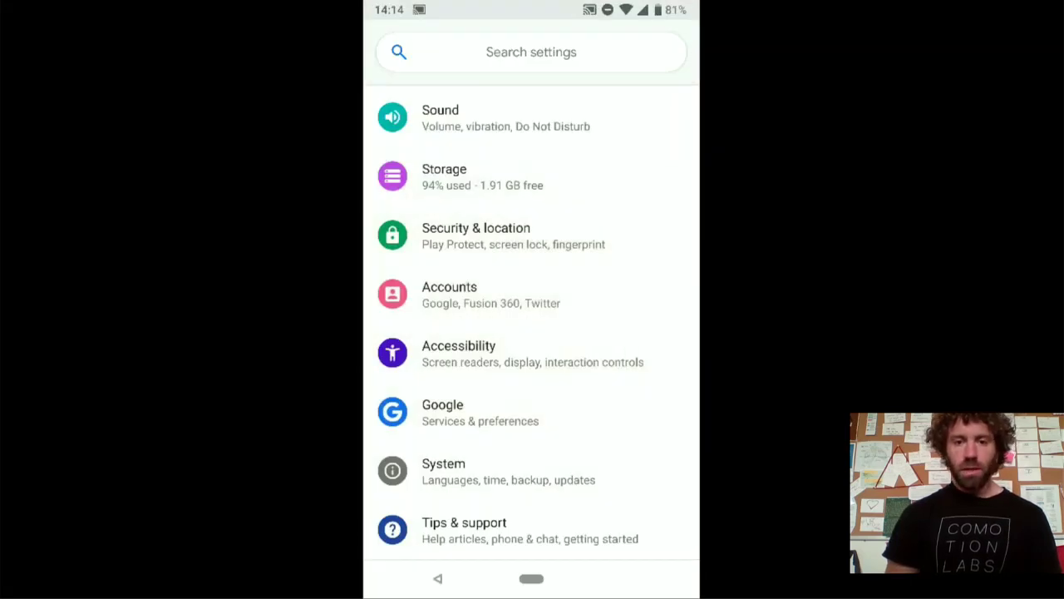
scroll(532, 324, down, 3)
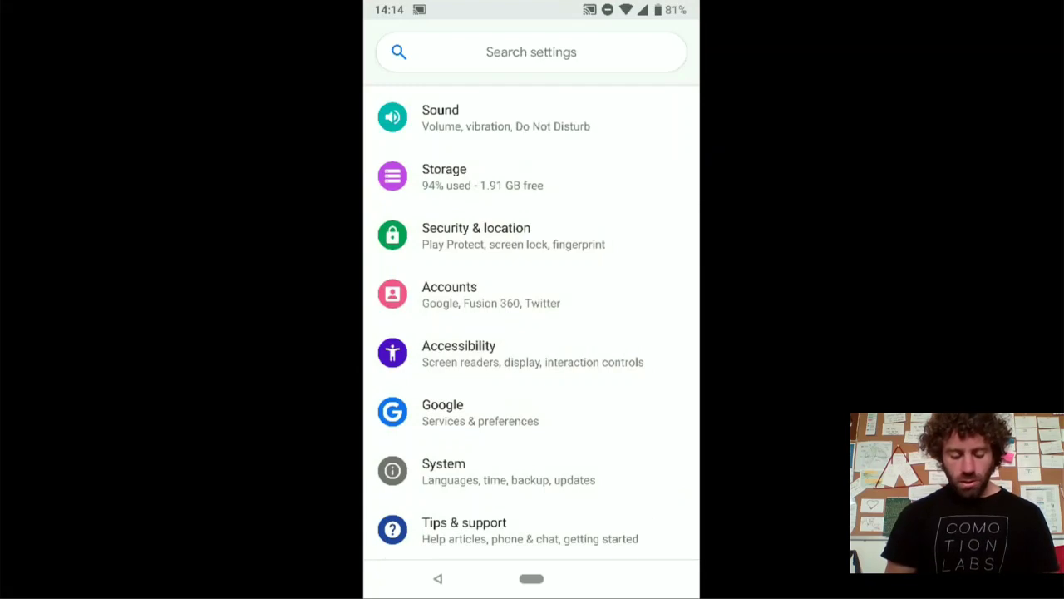
click(466, 471)
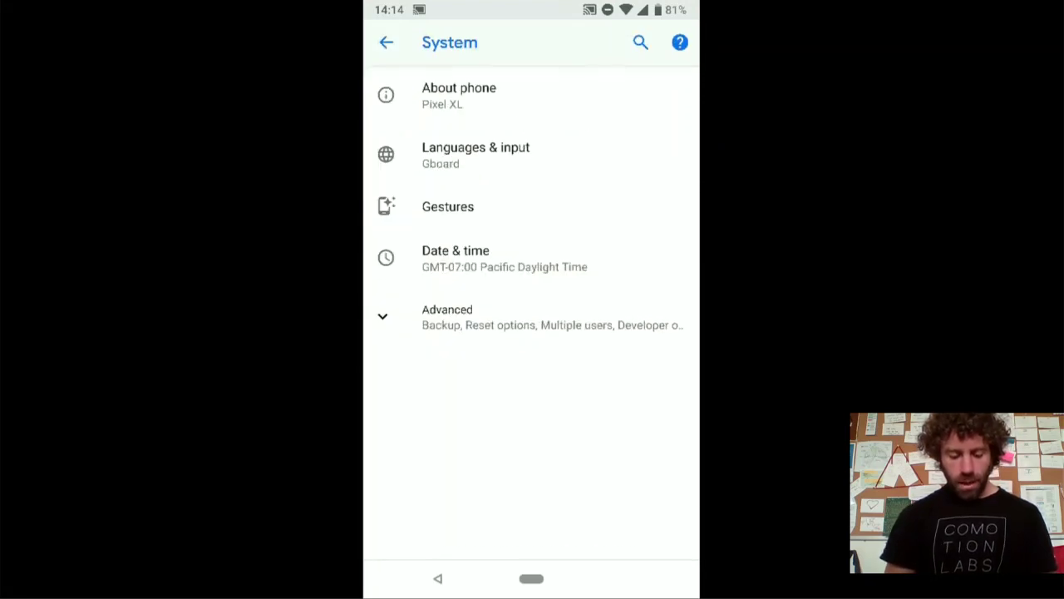
click(459, 95)
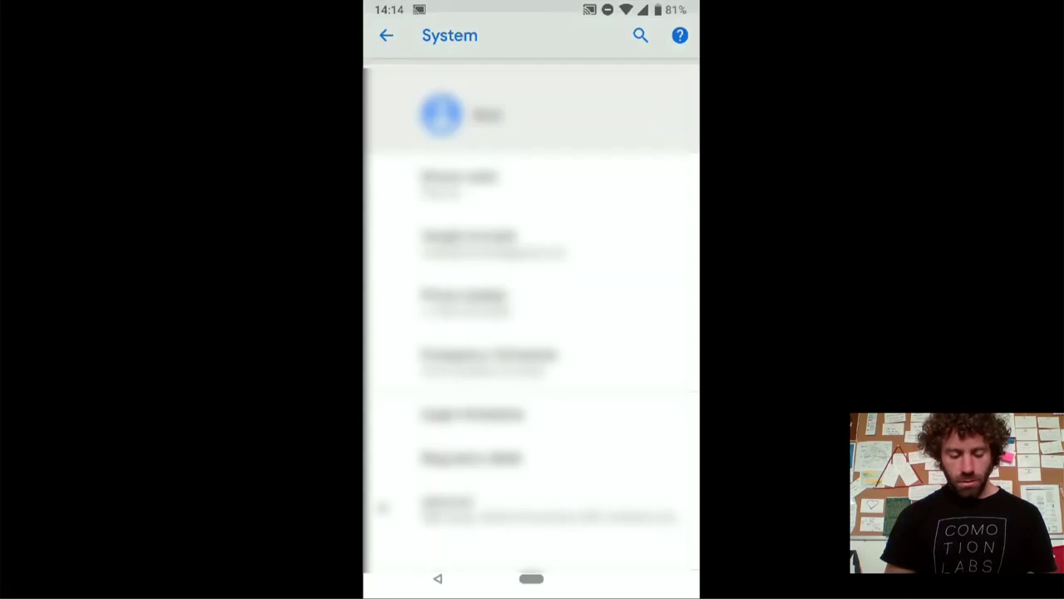
Step: Expand the advanced phone details and select the build number repeatedly to unlock developer options, then return to the System settings
click(499, 497)
scroll(532, 316, down, 10)
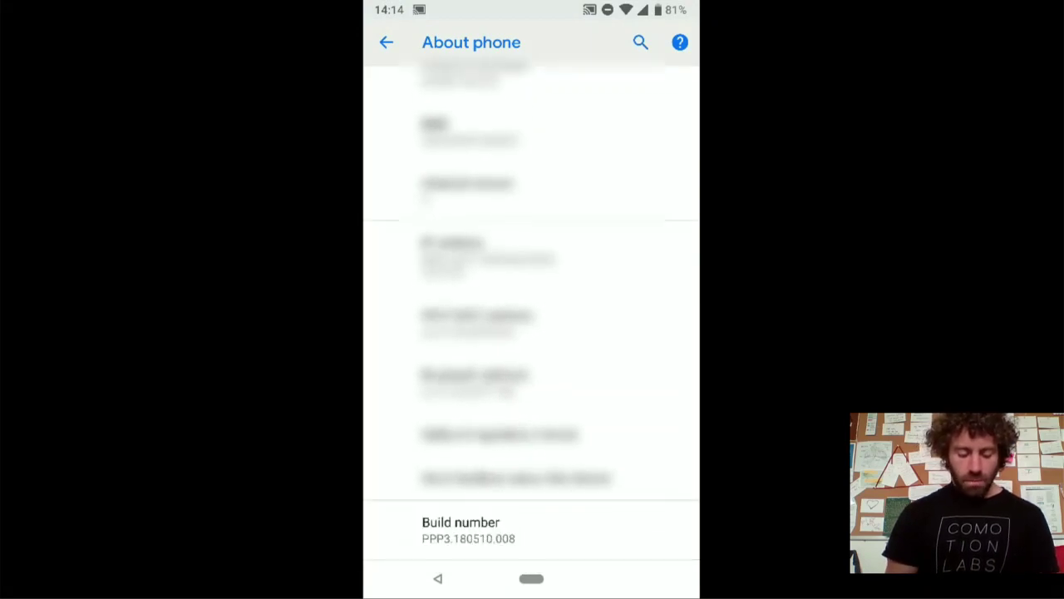
click(468, 530)
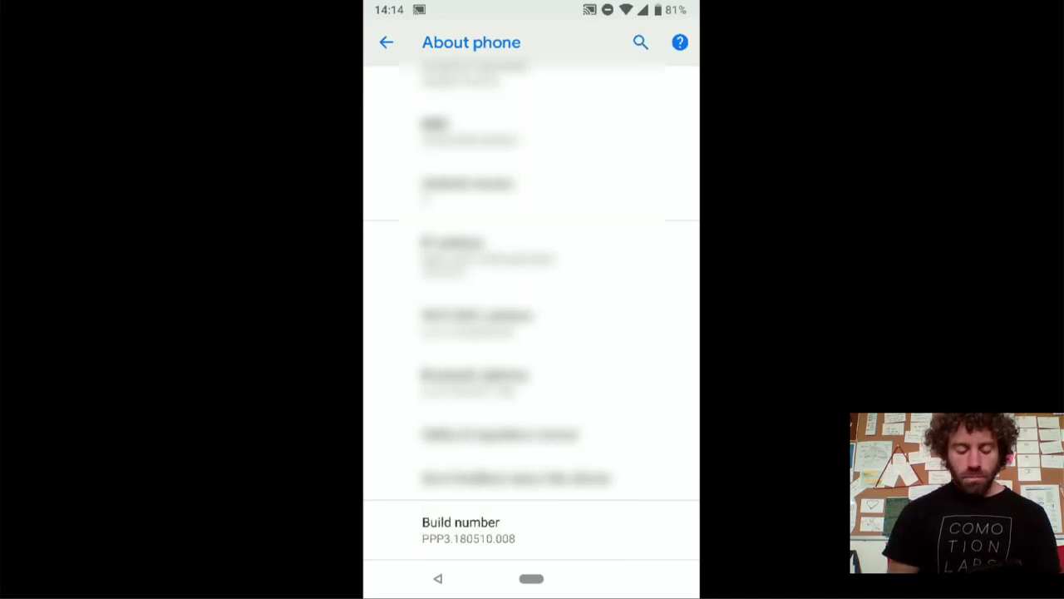
click(468, 529)
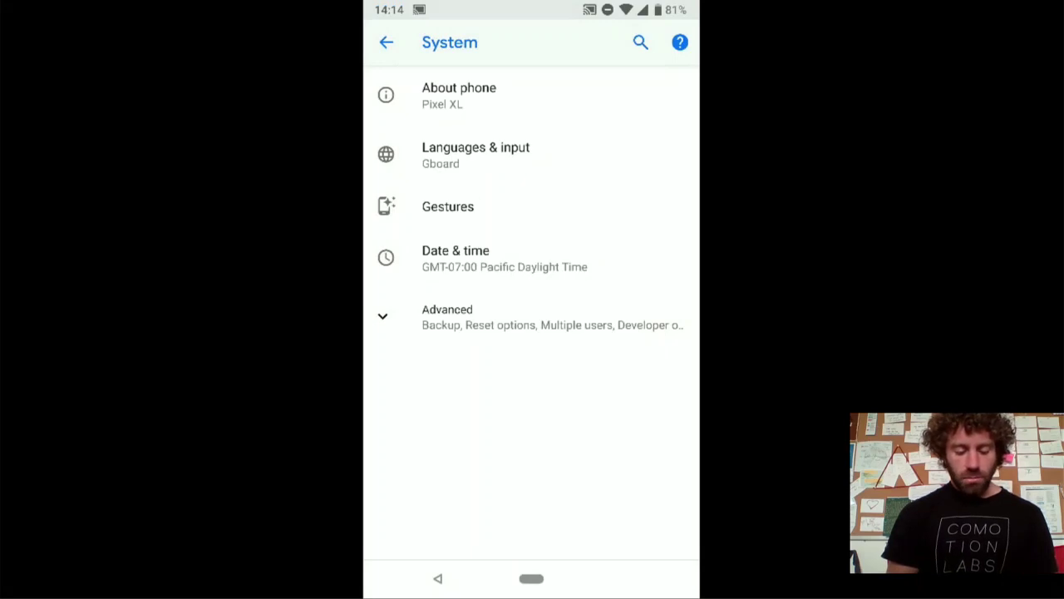
Step: Expand the advanced System settings and open Developer options
click(499, 316)
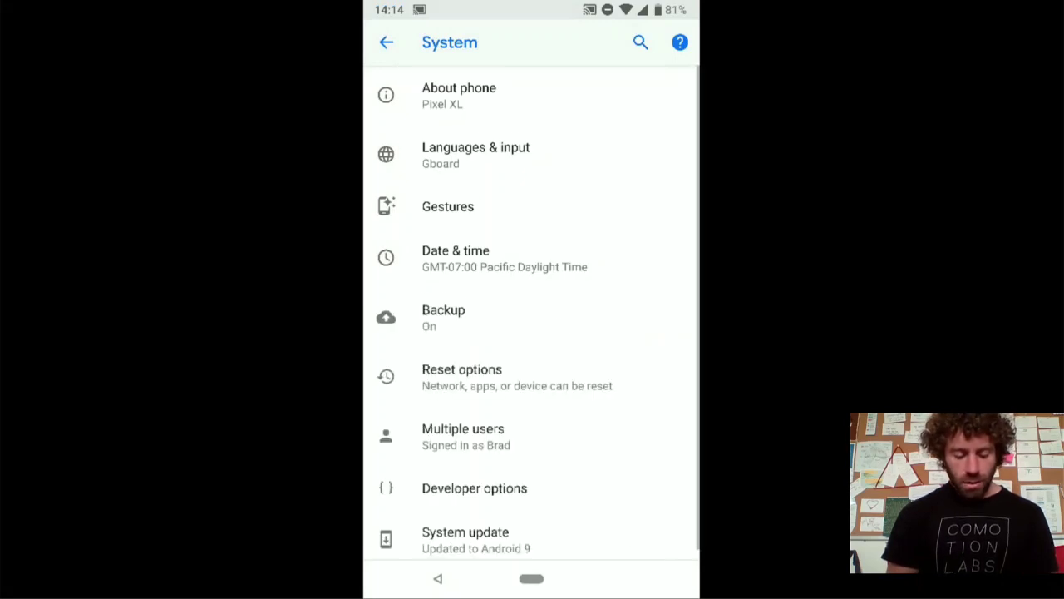
drag(499, 374, 499, 333)
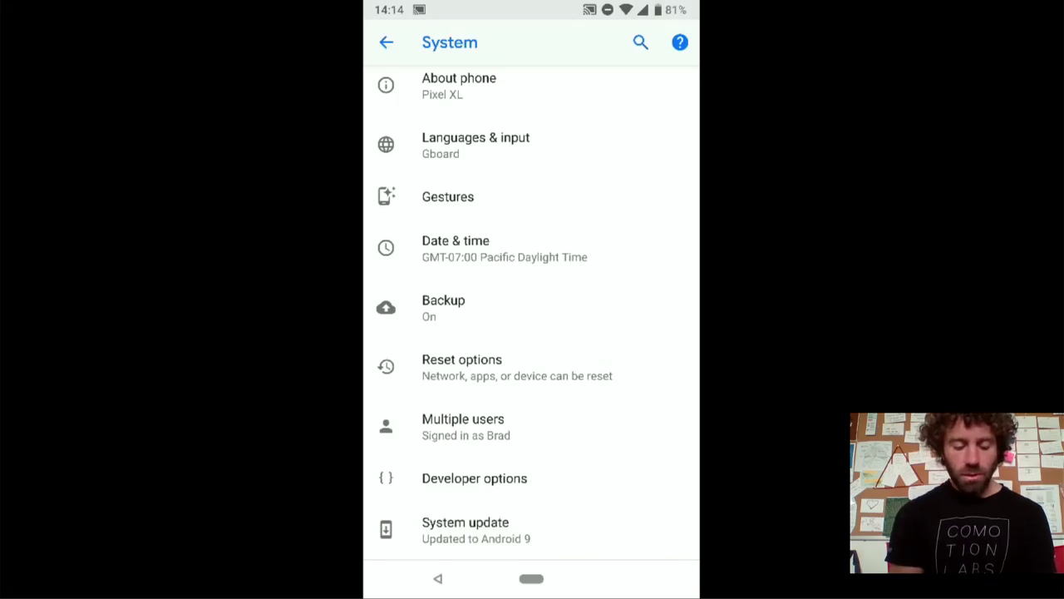
click(474, 478)
Step: Enable USB debugging in the Debugging section and accept the request to allow it
drag(532, 416, 532, 375)
scroll(532, 332, down, 8)
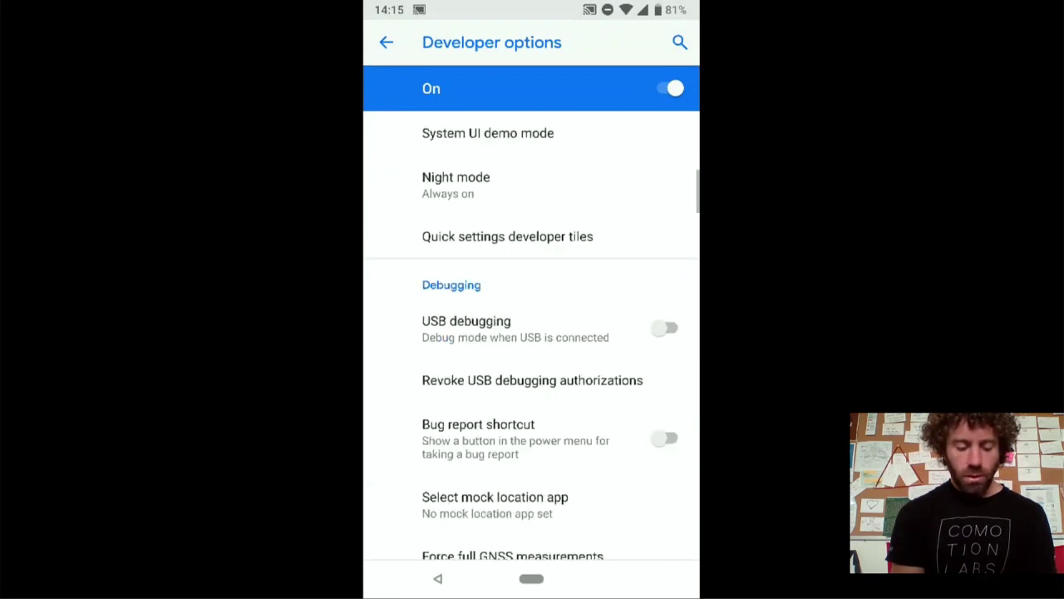
click(515, 260)
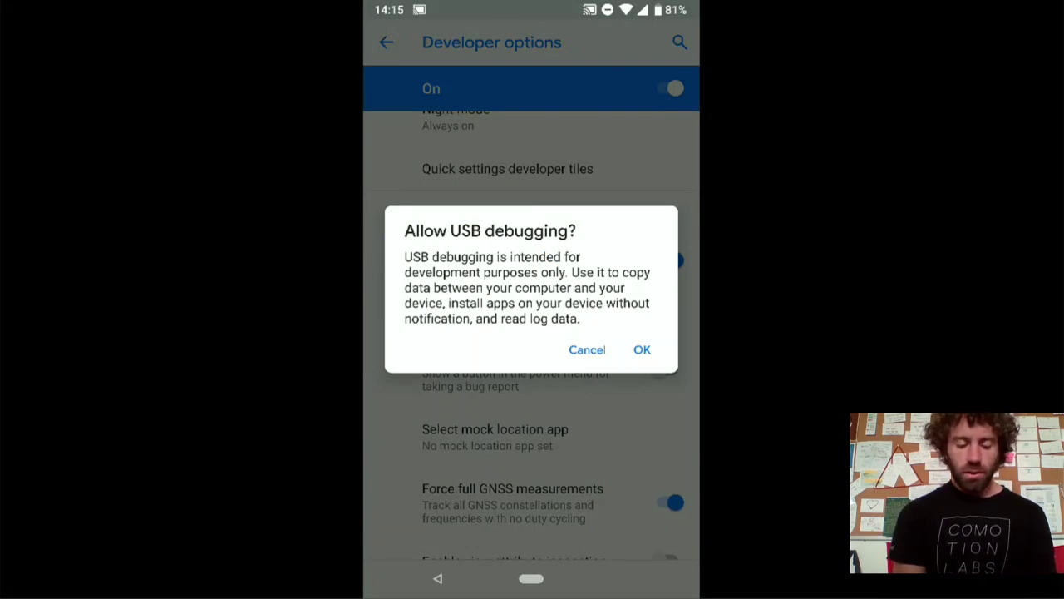
click(641, 350)
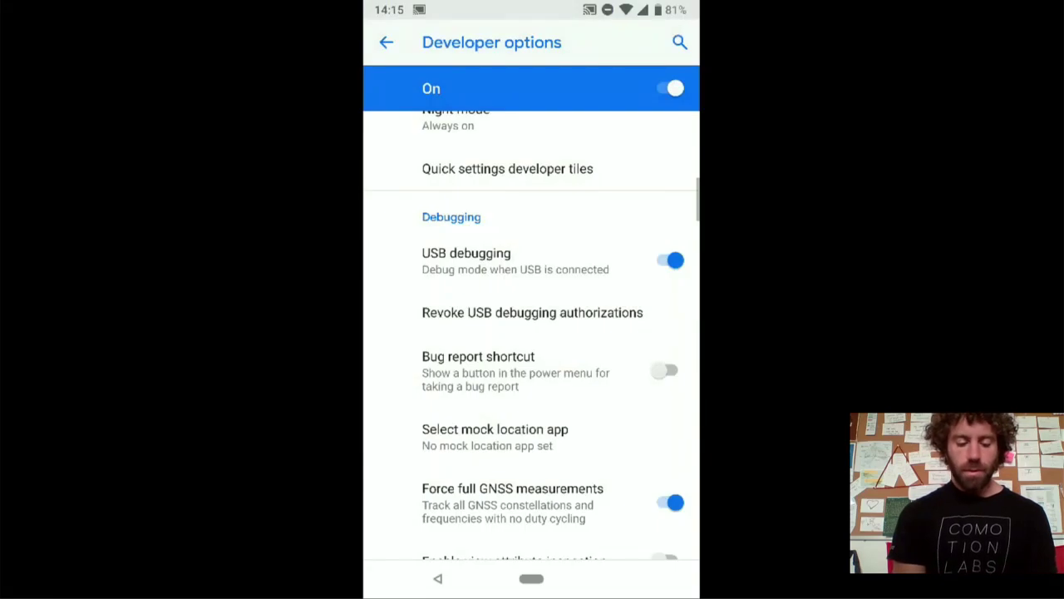
Step: Return to the phone's home screen and check the notifications for the USB debugging connection, then dismiss them
click(531, 579)
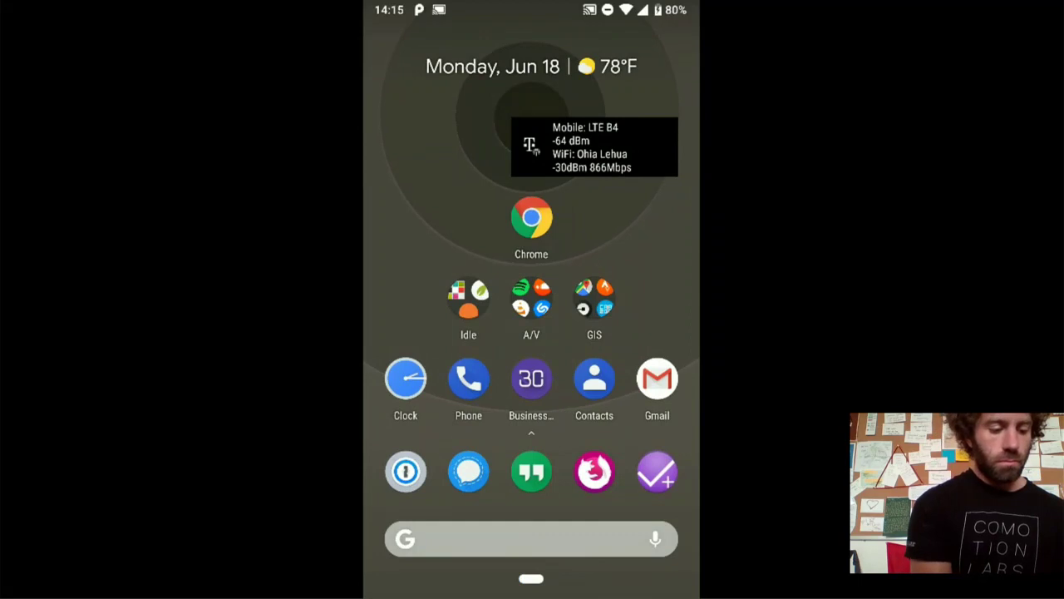
drag(531, 4, 531, 349)
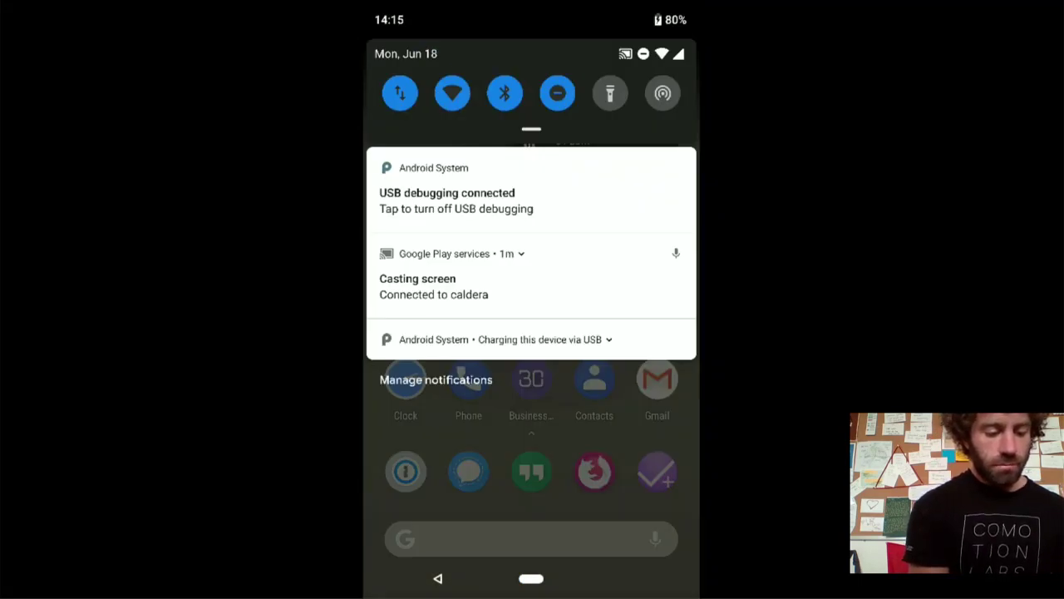
drag(531, 499, 531, 208)
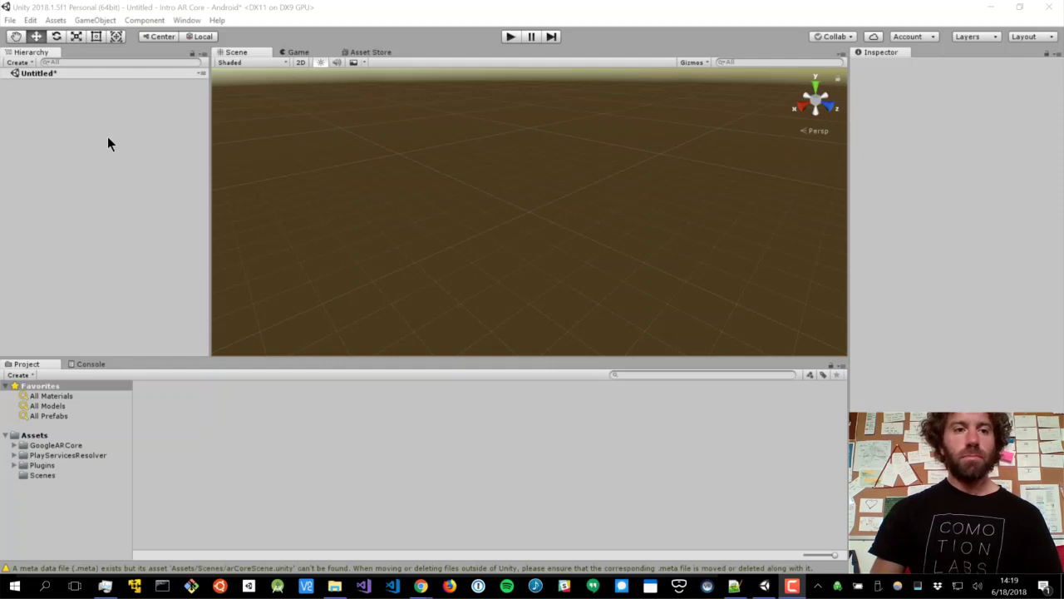
Step: Switch to Unity and save the untitled scene as AR CoreScene in the project's Assets/Scenes folder
click(10, 20)
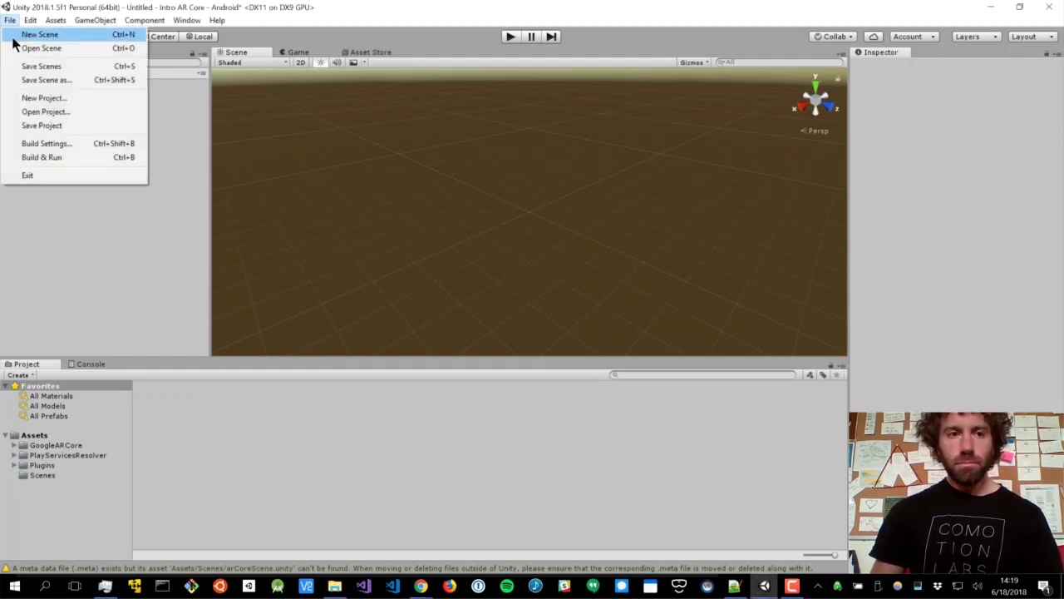
click(40, 67)
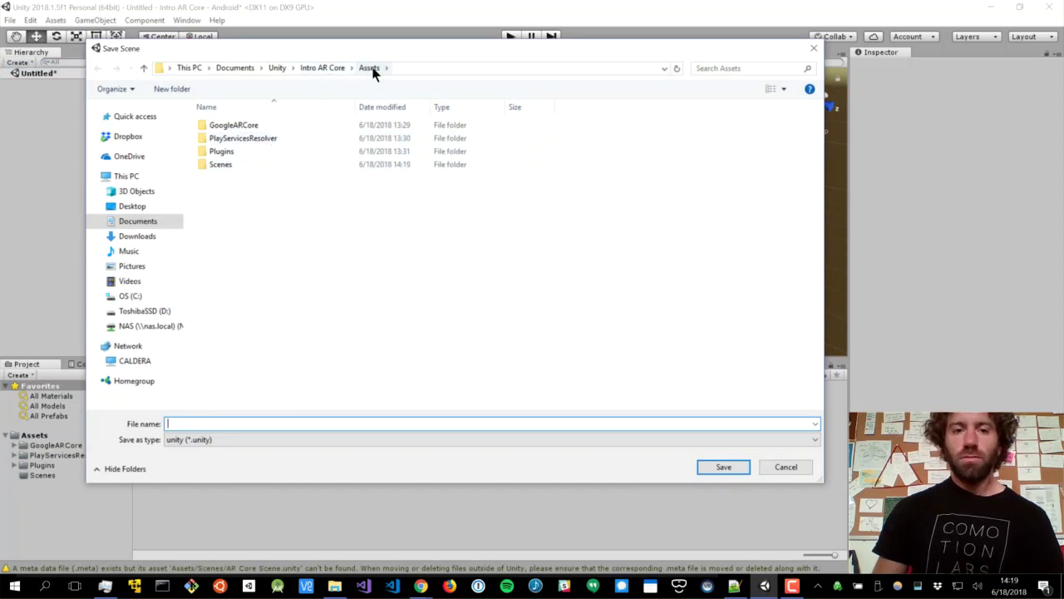
double_click(237, 170)
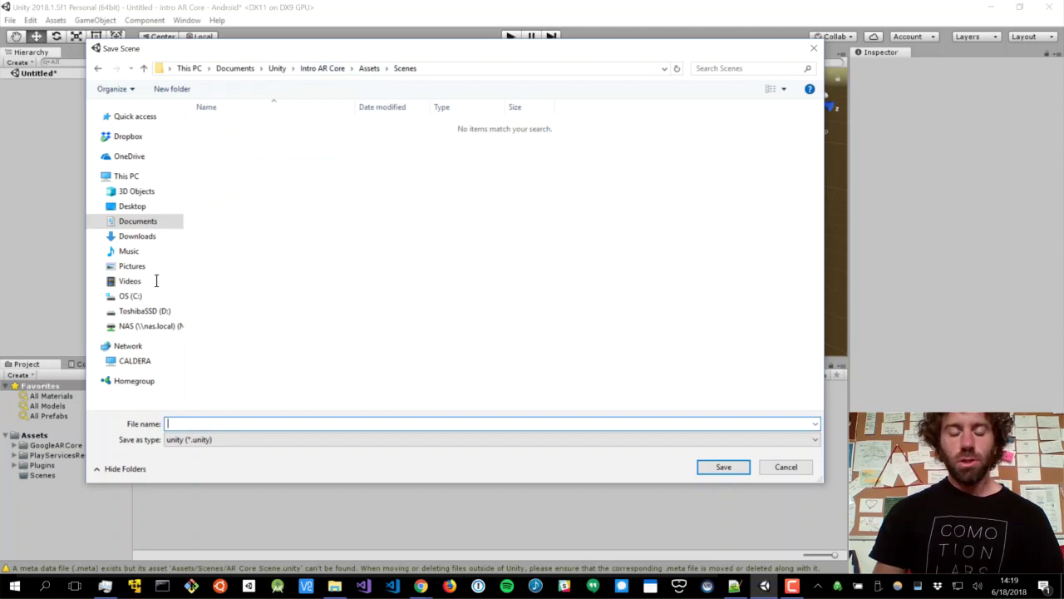
text(AR Cor)
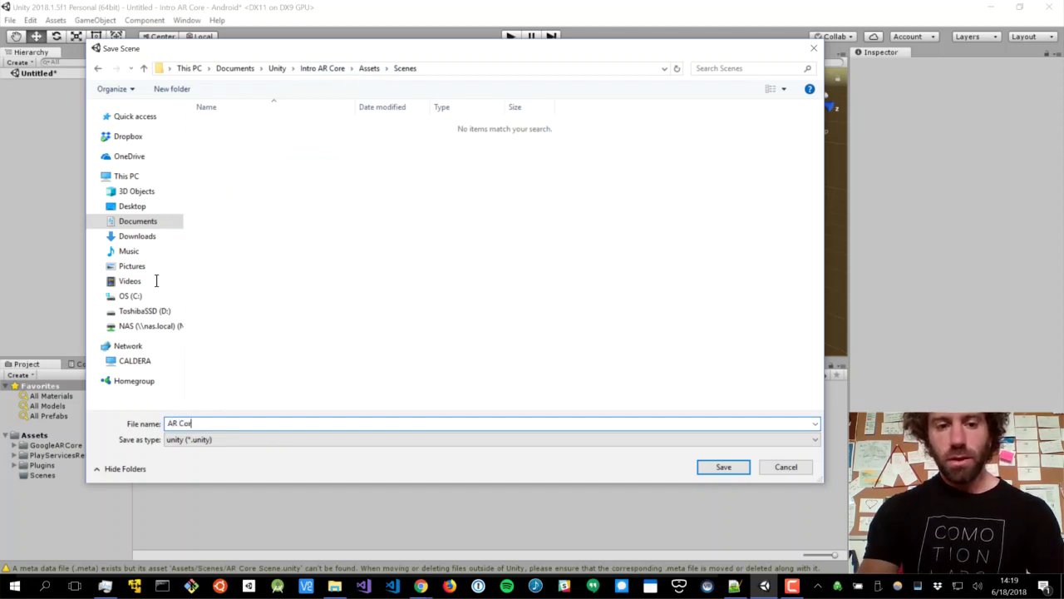
text(eScene)
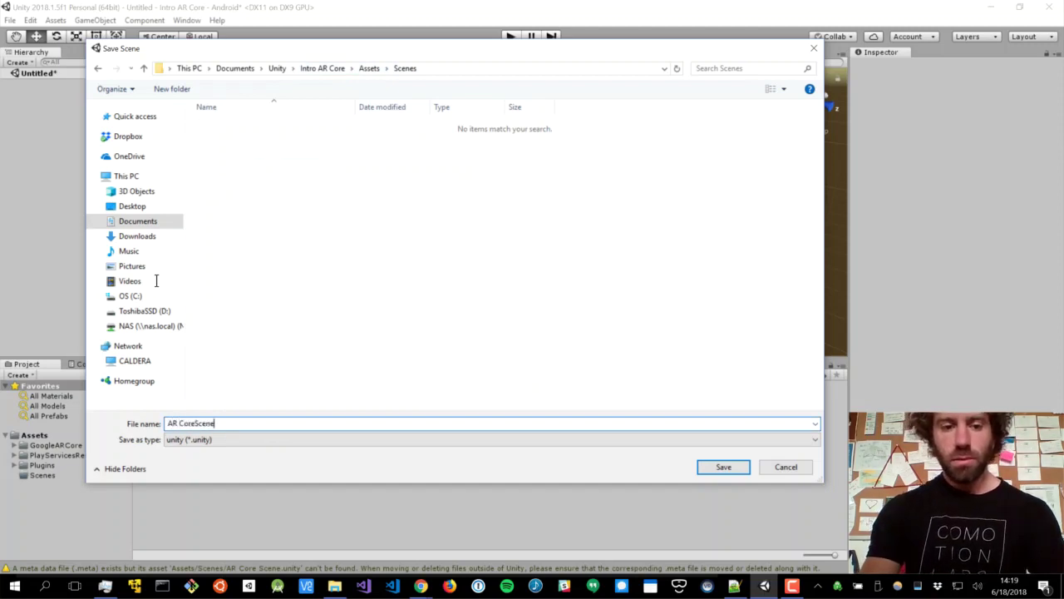
key(Return)
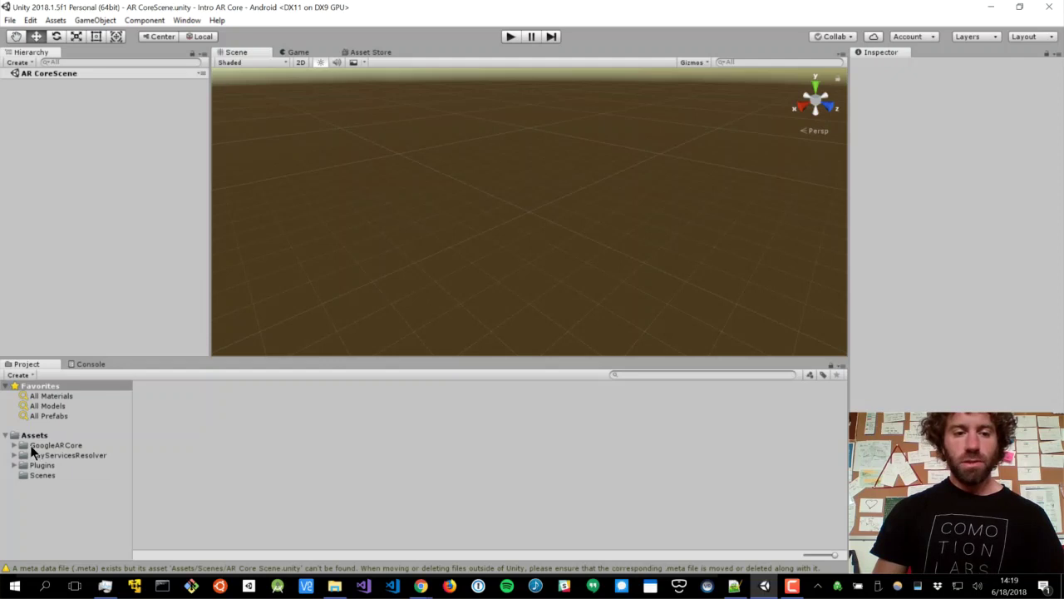
Step: Open the HelloAR example scene from the Scenes folder under GoogleARCore/Examples/HelloAR
click(69, 446)
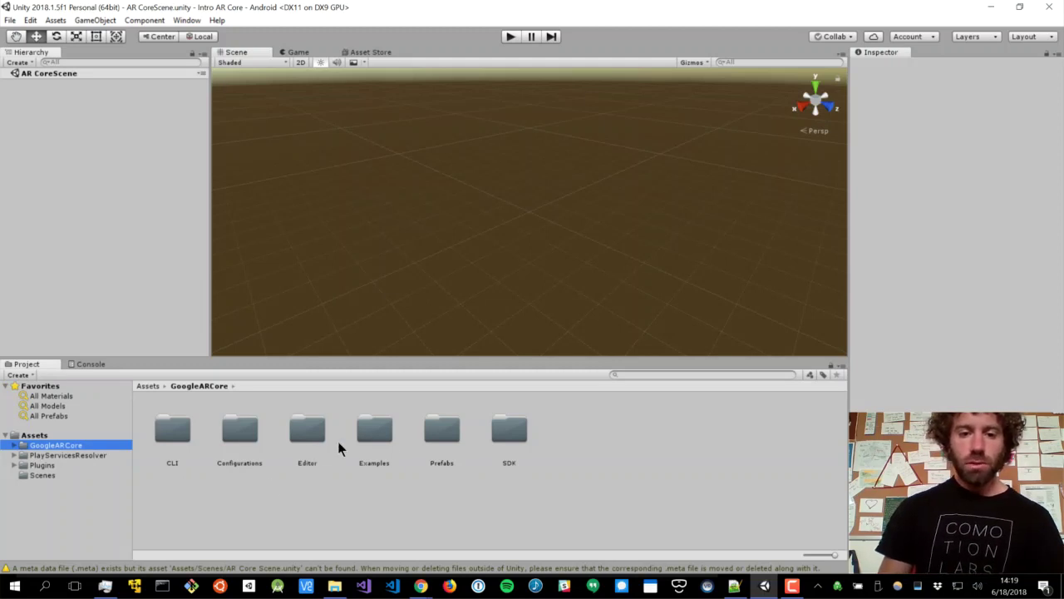
double_click(385, 442)
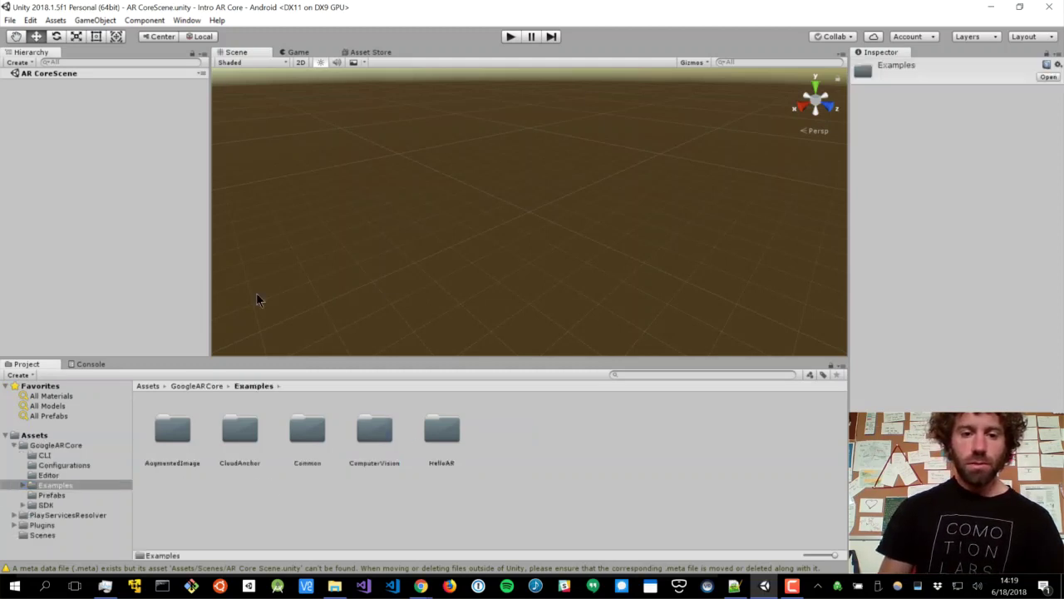
double_click(439, 441)
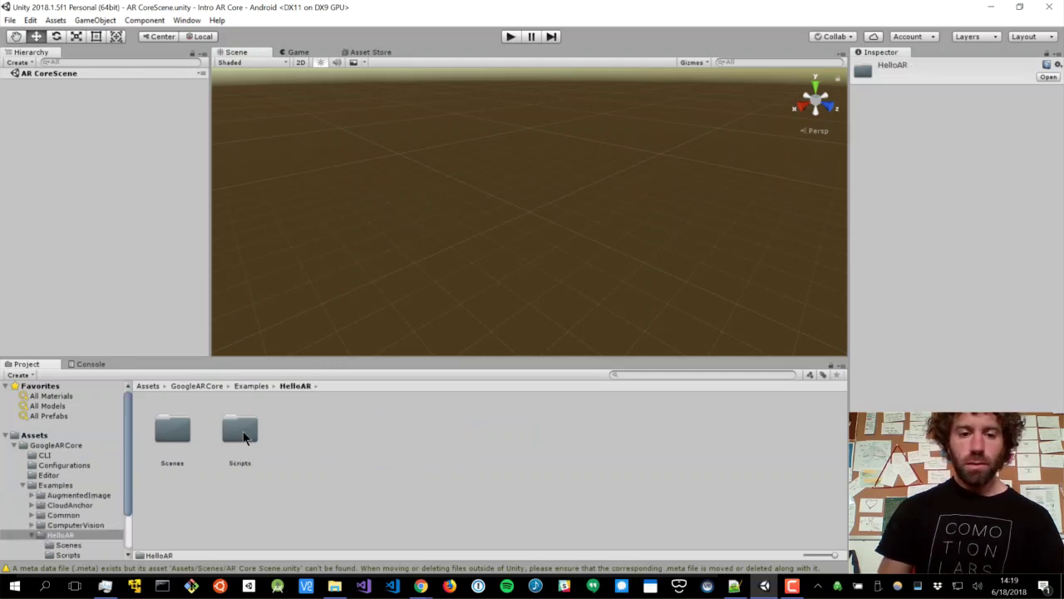
double_click(173, 431)
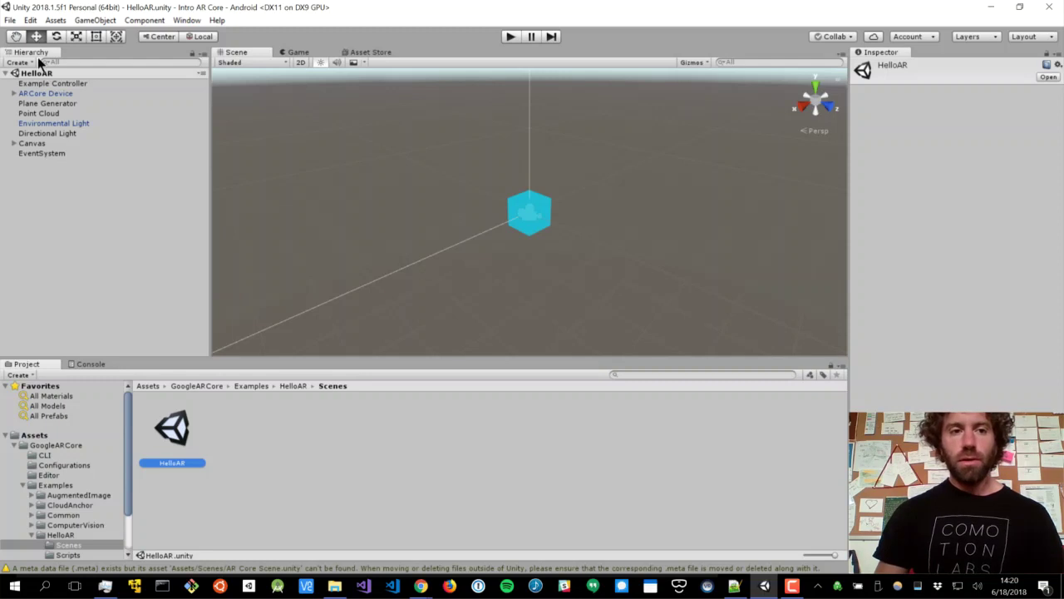
Step: Build and run the HelloAR scene for Android as an APK named App in the Intro AR Core folder, then switch to the phone's screen
click(10, 20)
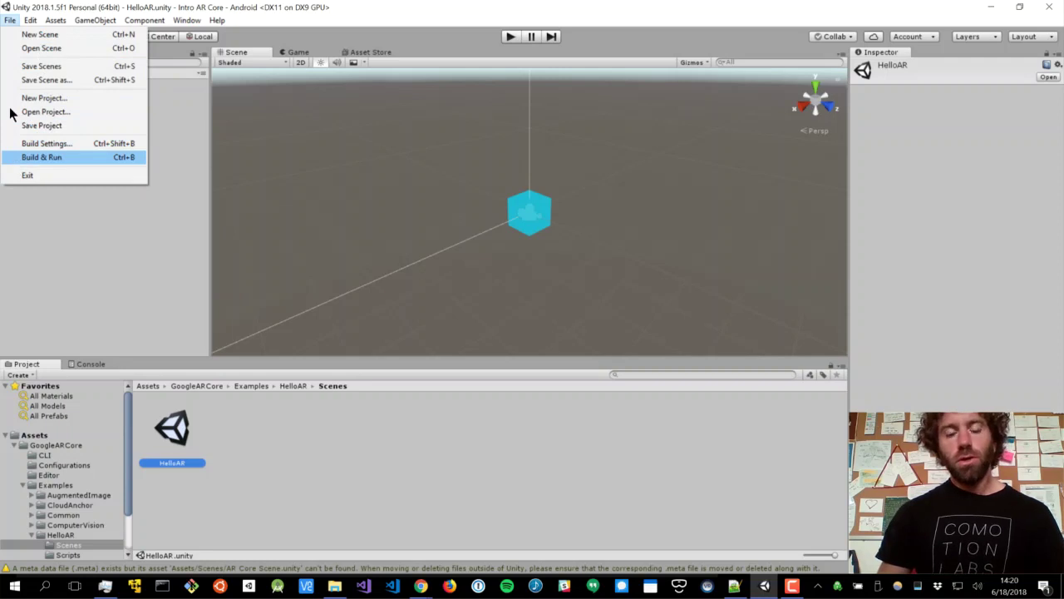
click(33, 157)
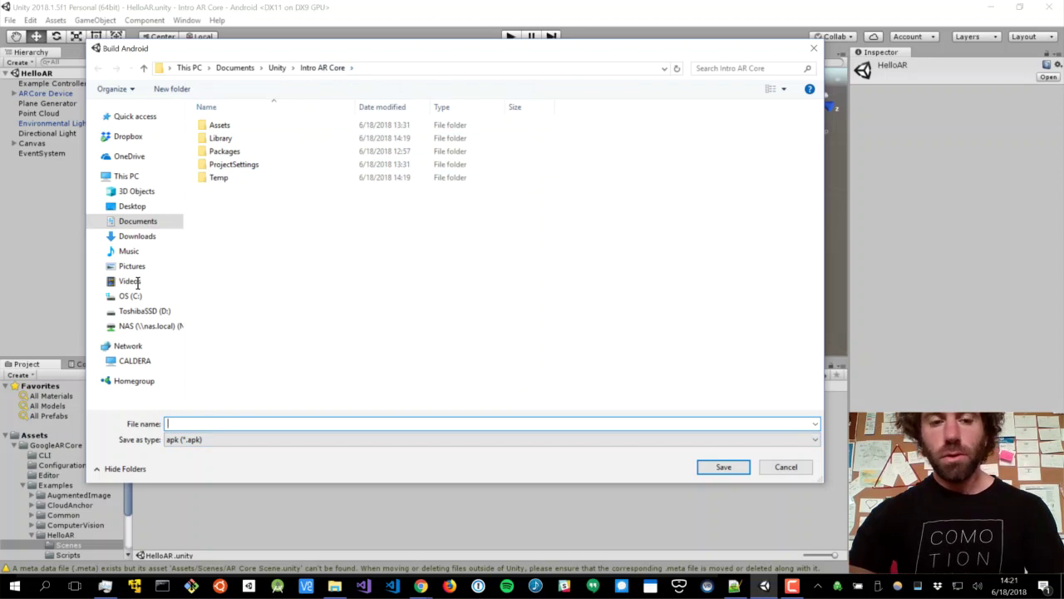
text(App)
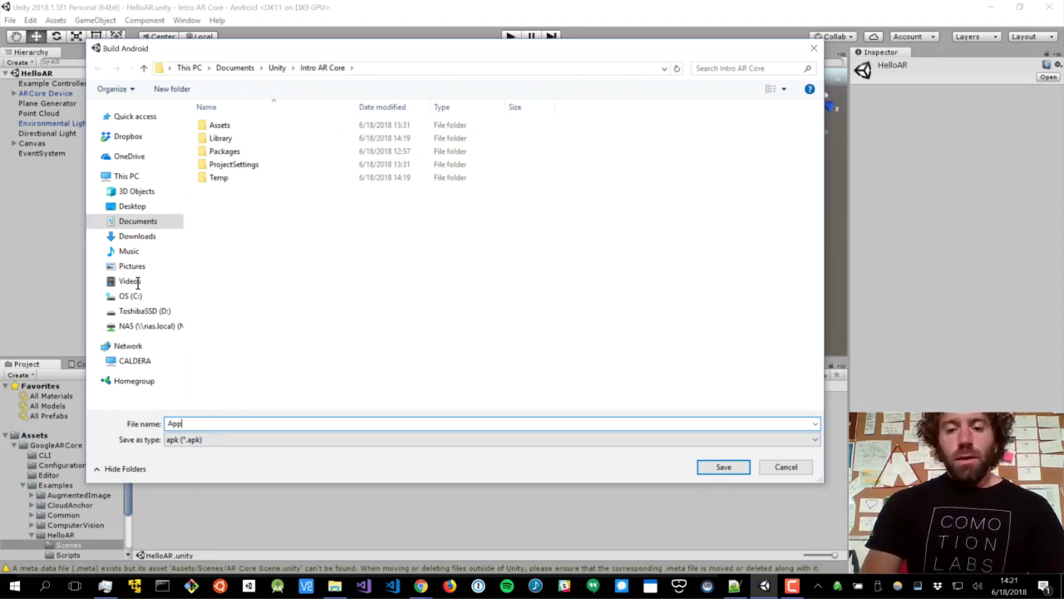
click(713, 469)
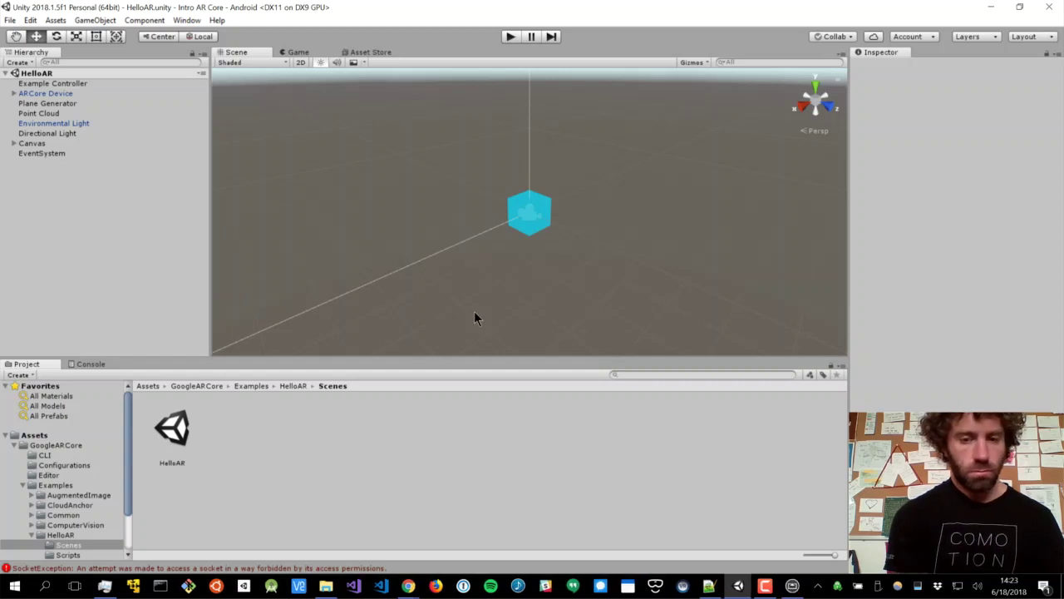
click(792, 585)
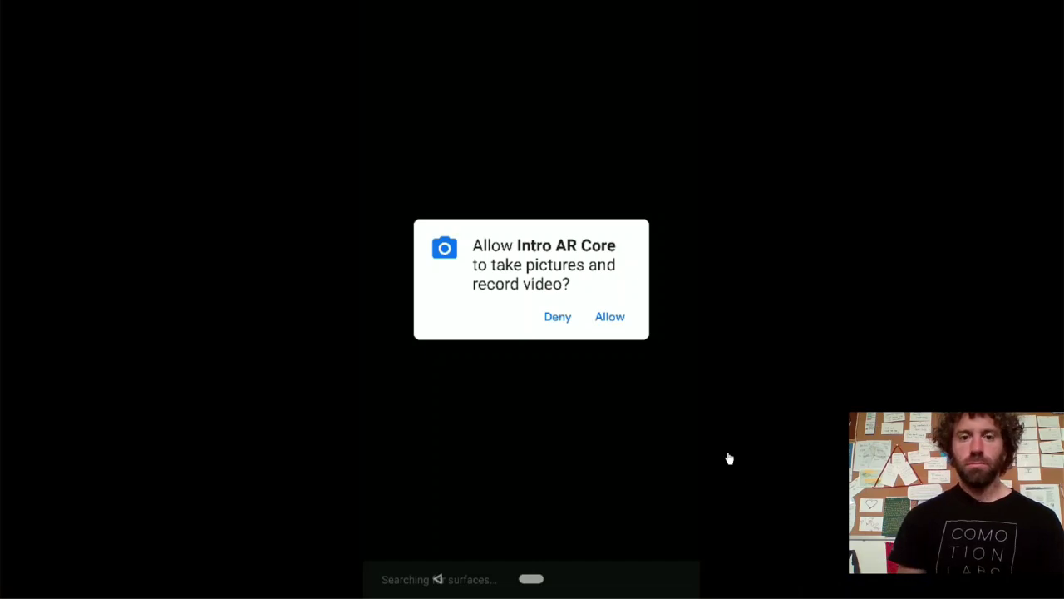